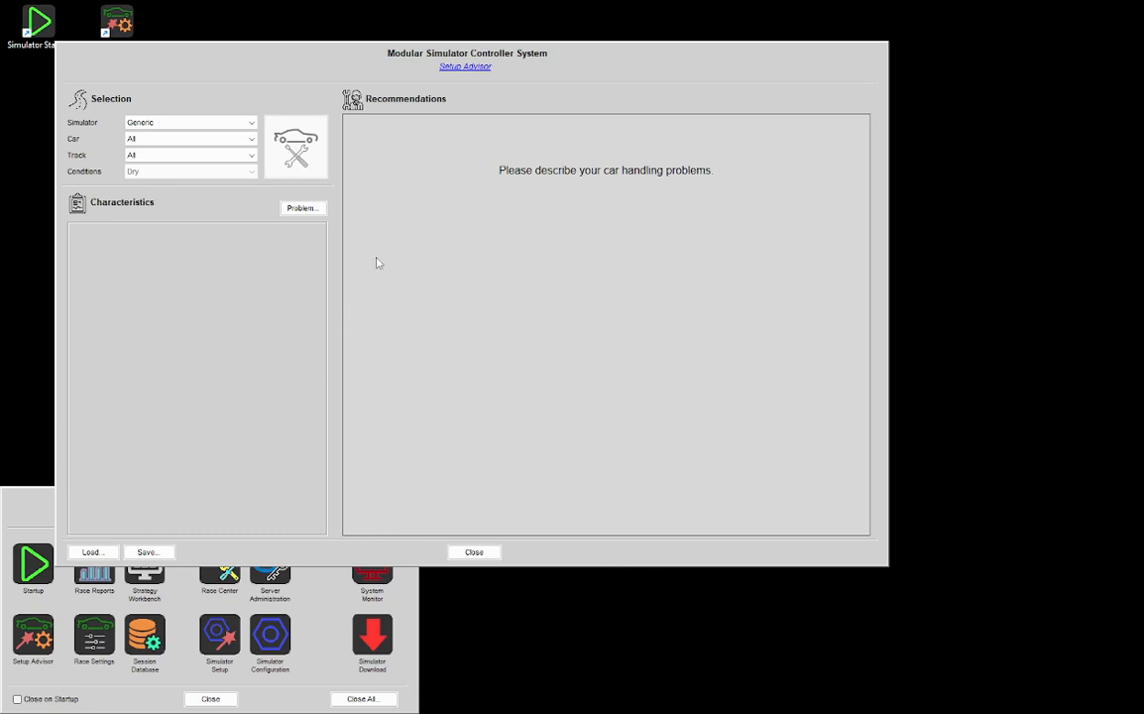
# Select Automobilista 2 as the simulator and Porsche 911 GT3 R as the car.
pyautogui.click(301, 207)
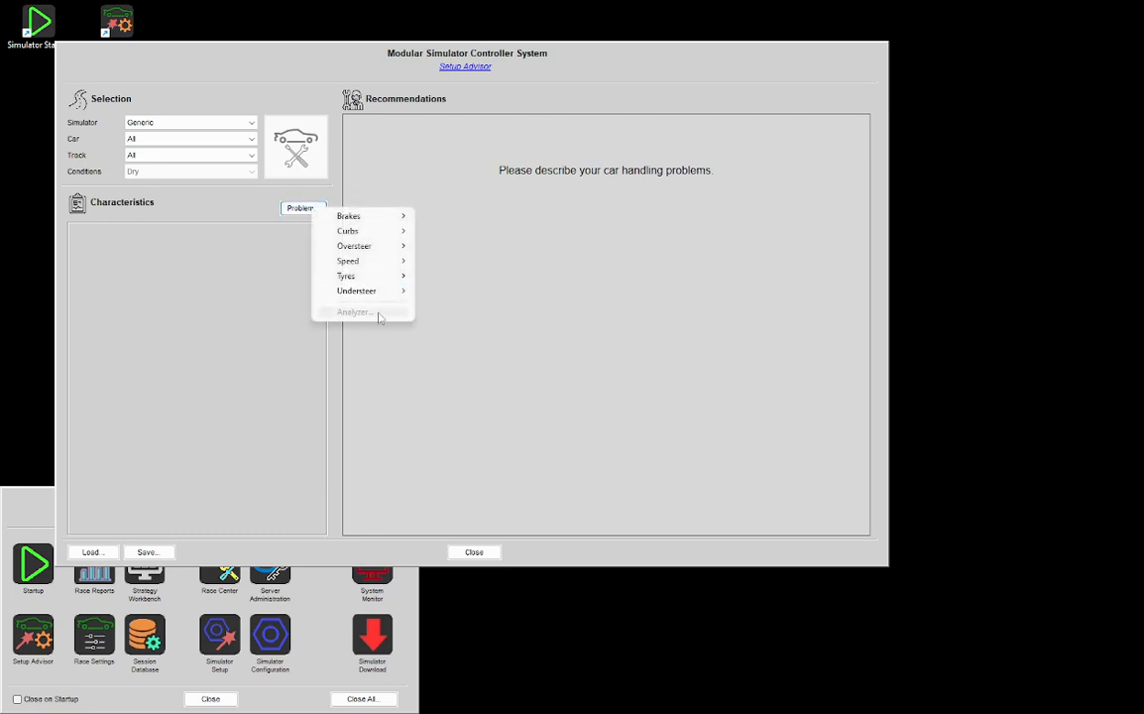
pyautogui.click(503, 383)
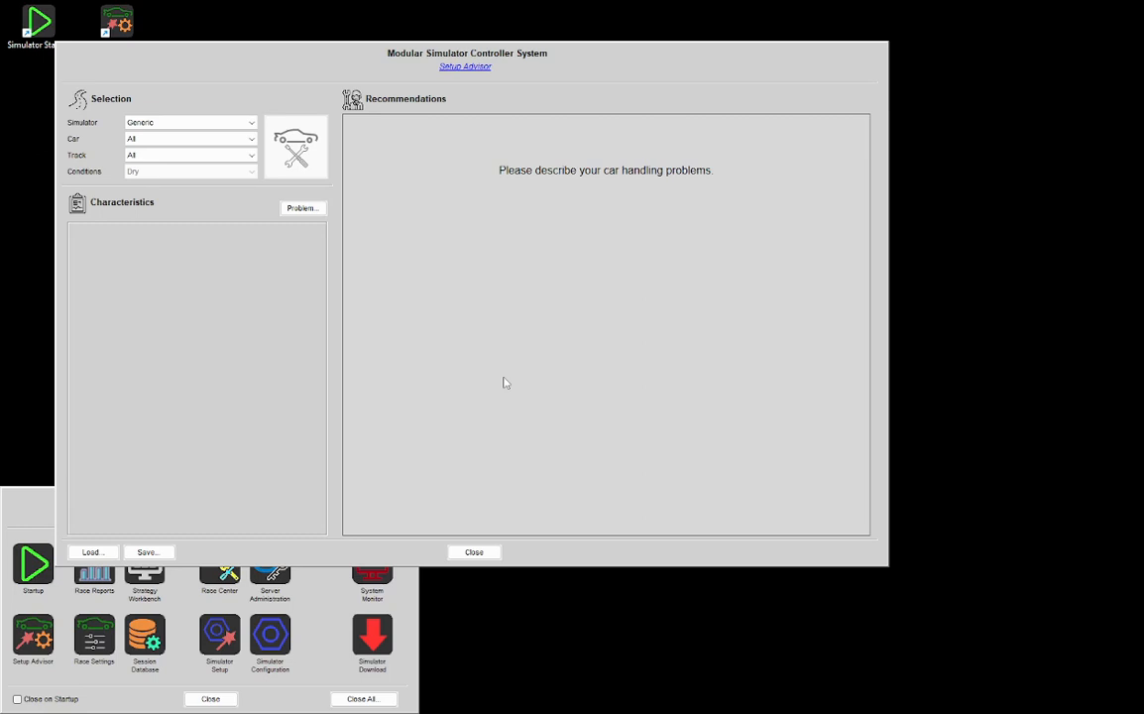
pyautogui.click(230, 124)
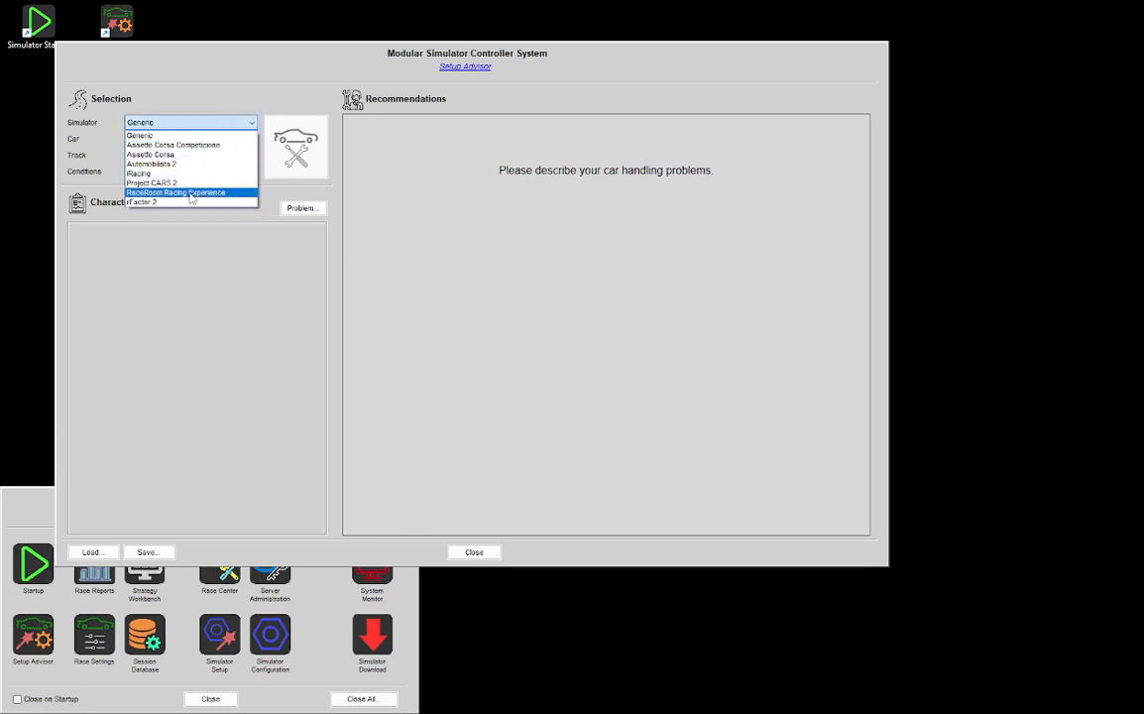
pyautogui.click(151, 164)
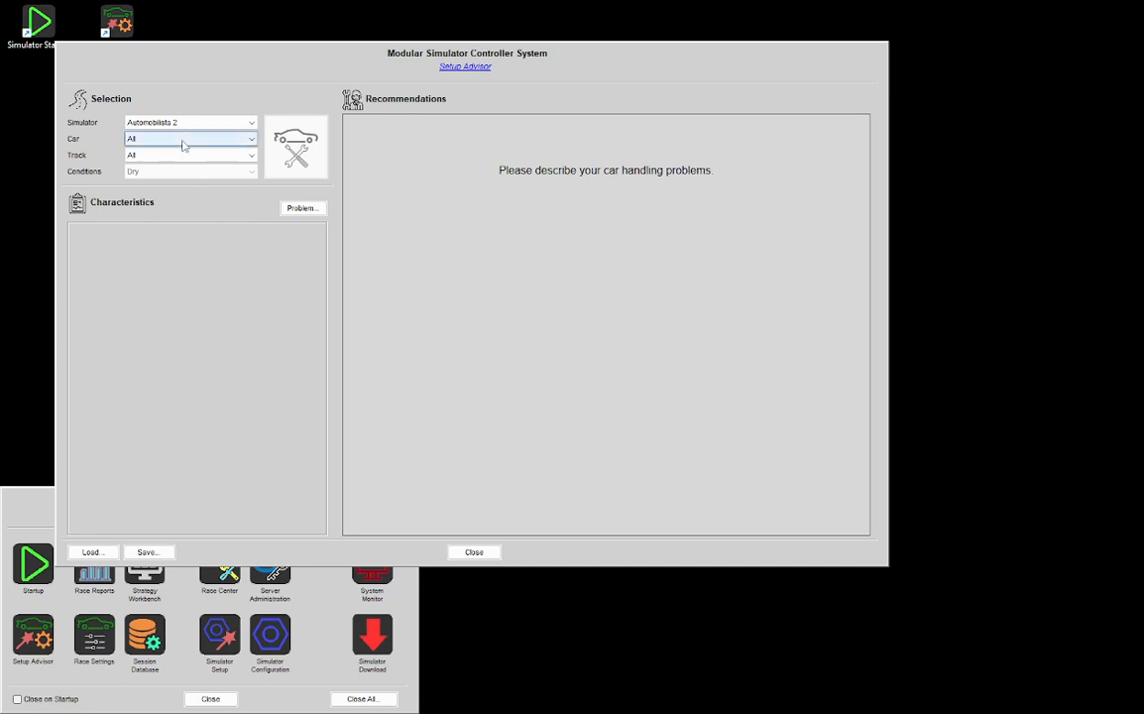
pyautogui.click(184, 143)
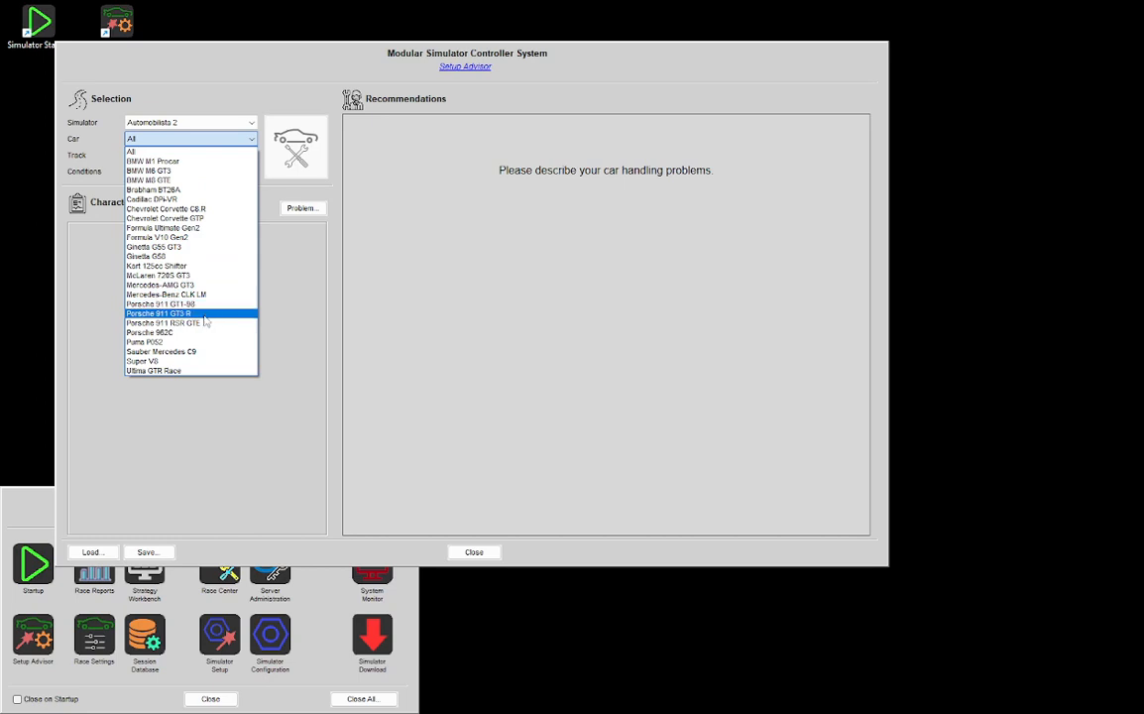
pyautogui.click(203, 314)
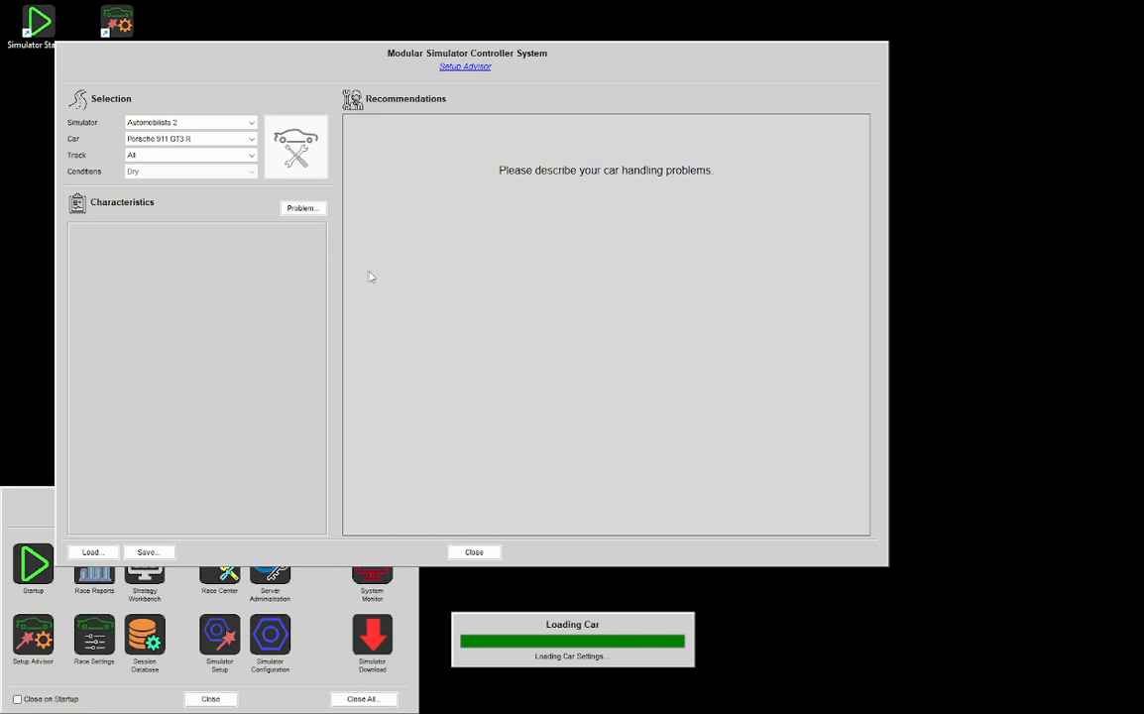
# Open the telemetry analyzer for the selected car, start recording with the existing thresholds, and switch to the racing simulator.
pyautogui.click(311, 209)
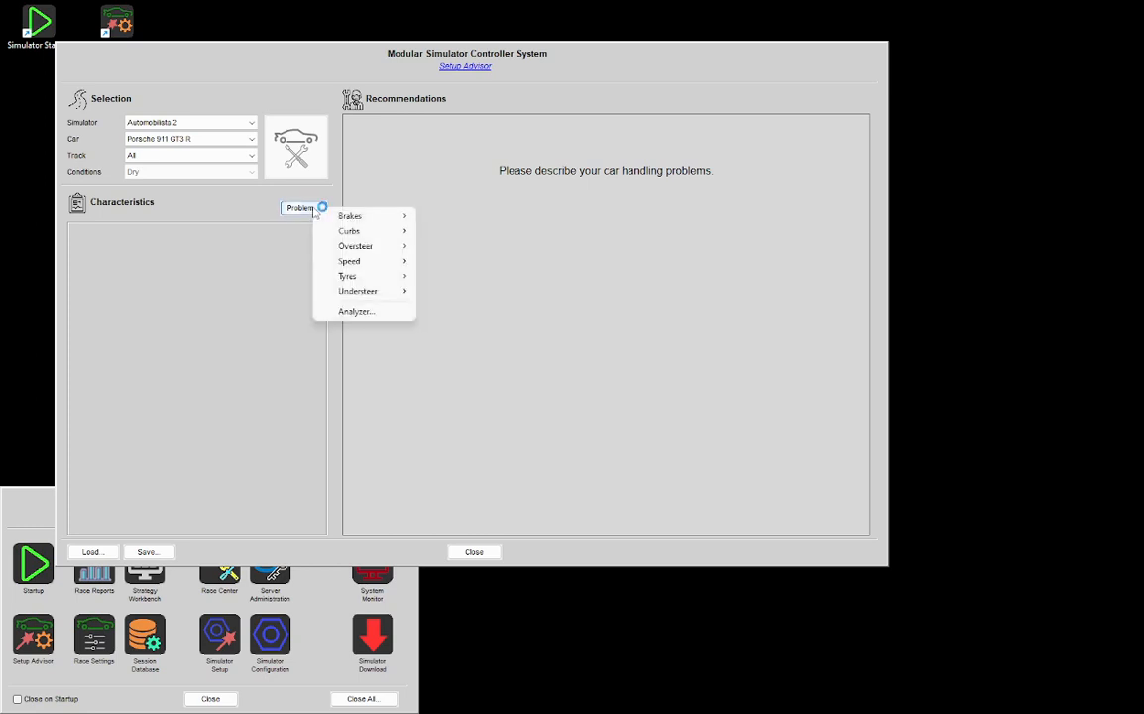
pyautogui.click(359, 313)
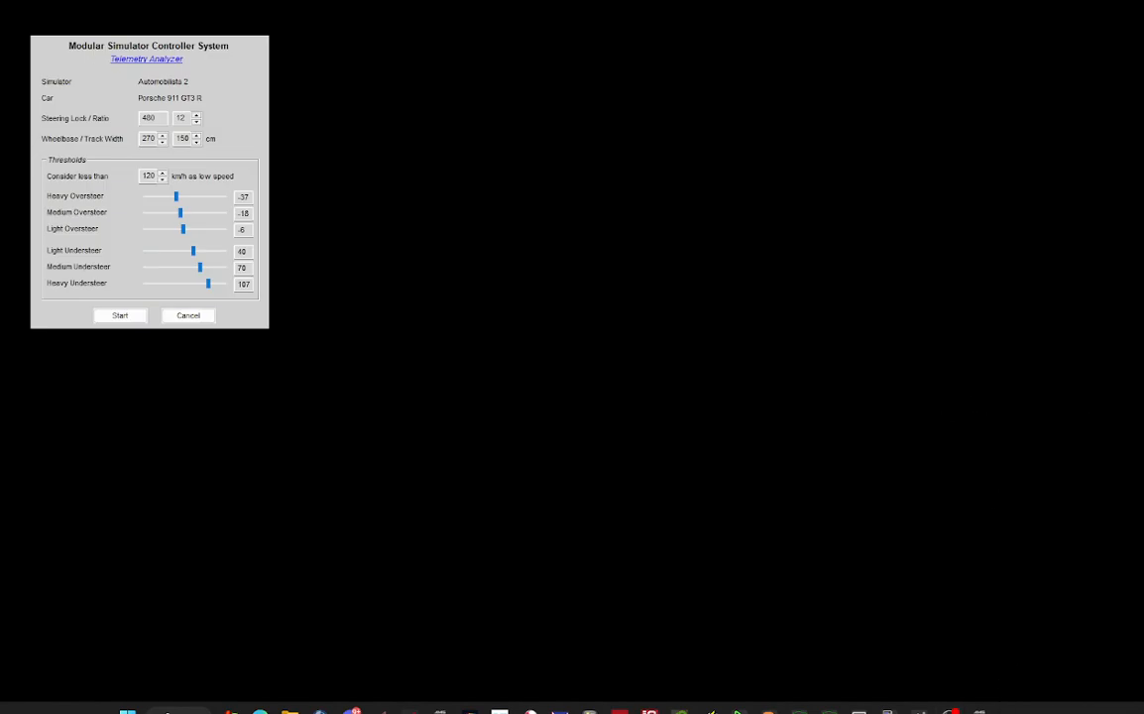
pyautogui.moveTo(979, 711)
pyautogui.click(938, 642)
pyautogui.click(112, 321)
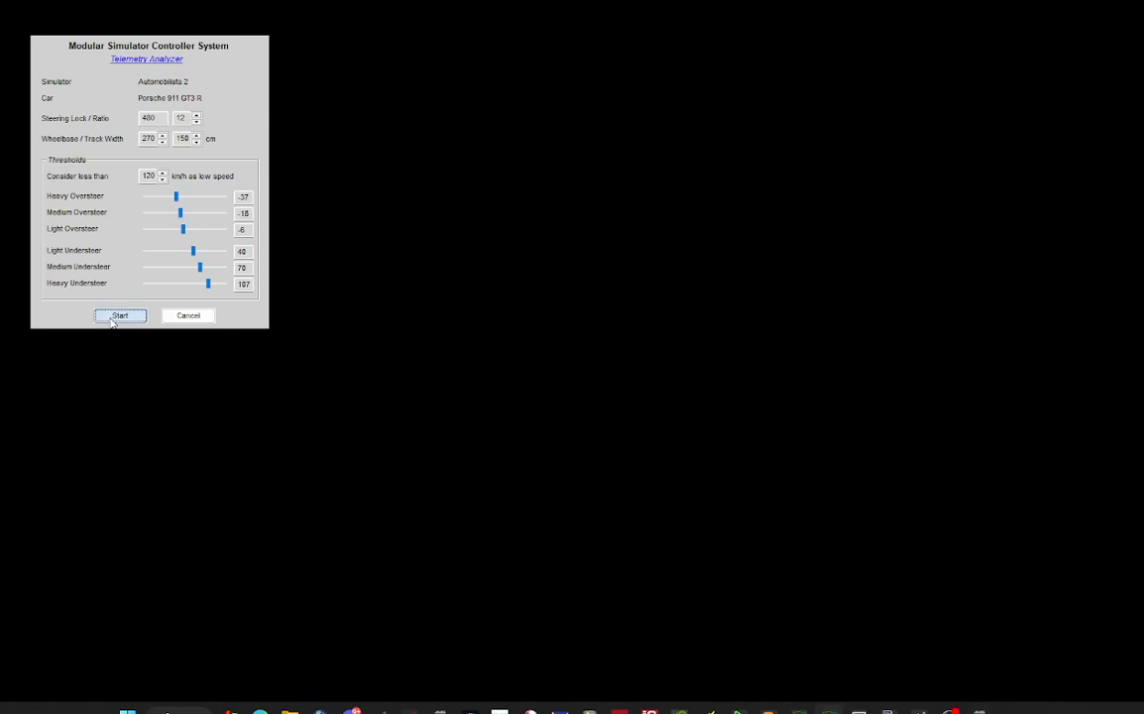
pyautogui.click(979, 711)
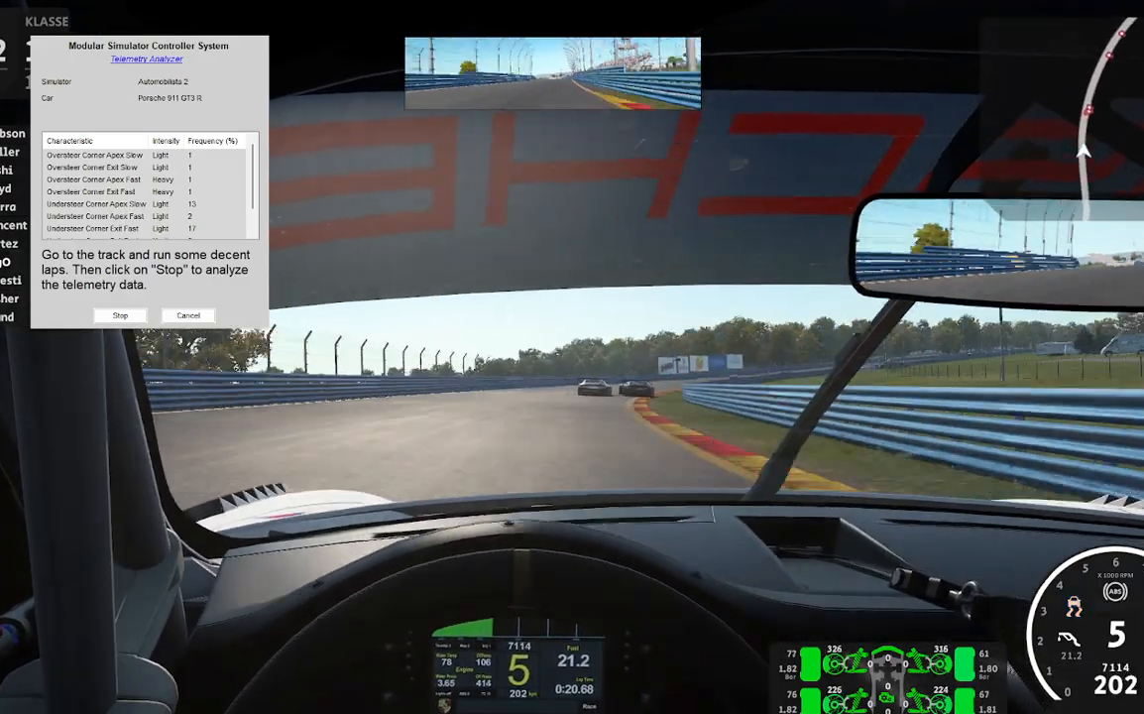
# Pause the race, return to the Telemetry Analyzer, and stop the telemetry recording.
pyautogui.press('Escape')
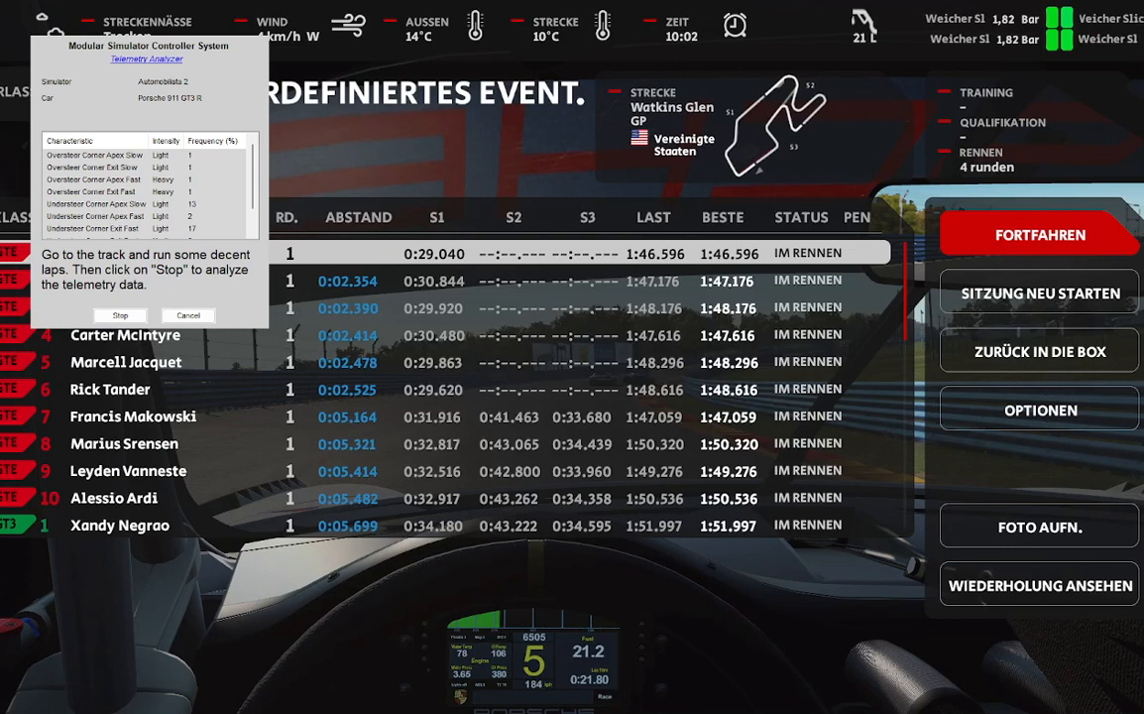
pyautogui.hotkey('alt', 'Tab')
pyautogui.click(120, 315)
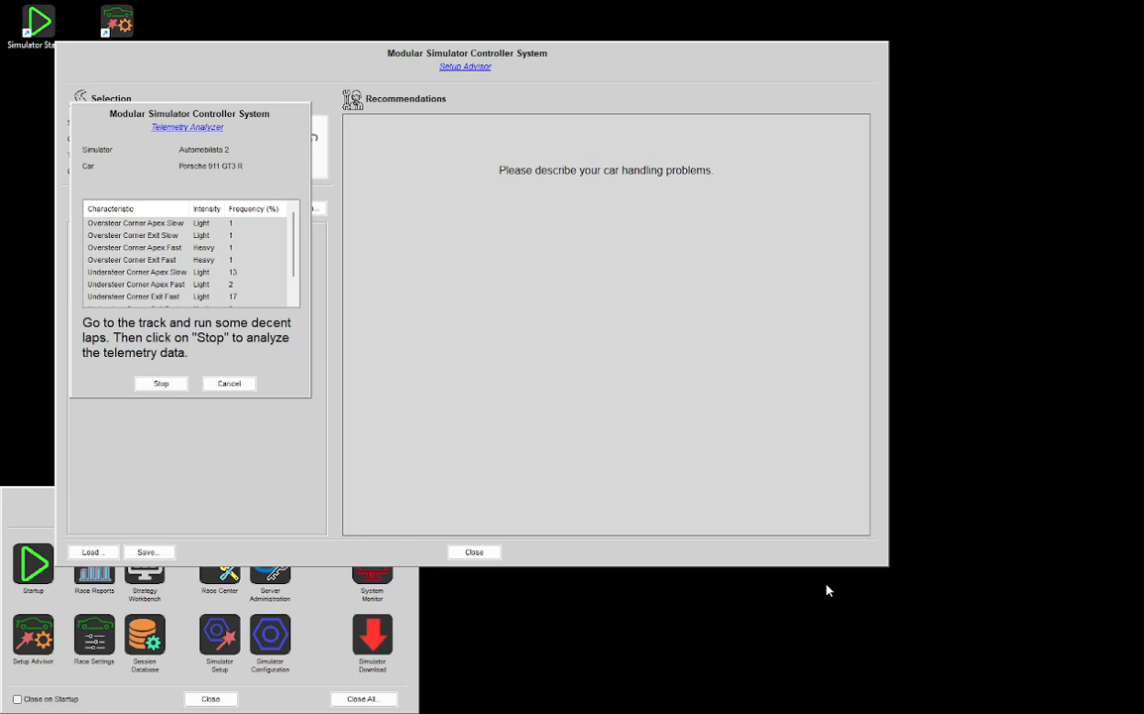
pyautogui.click(161, 383)
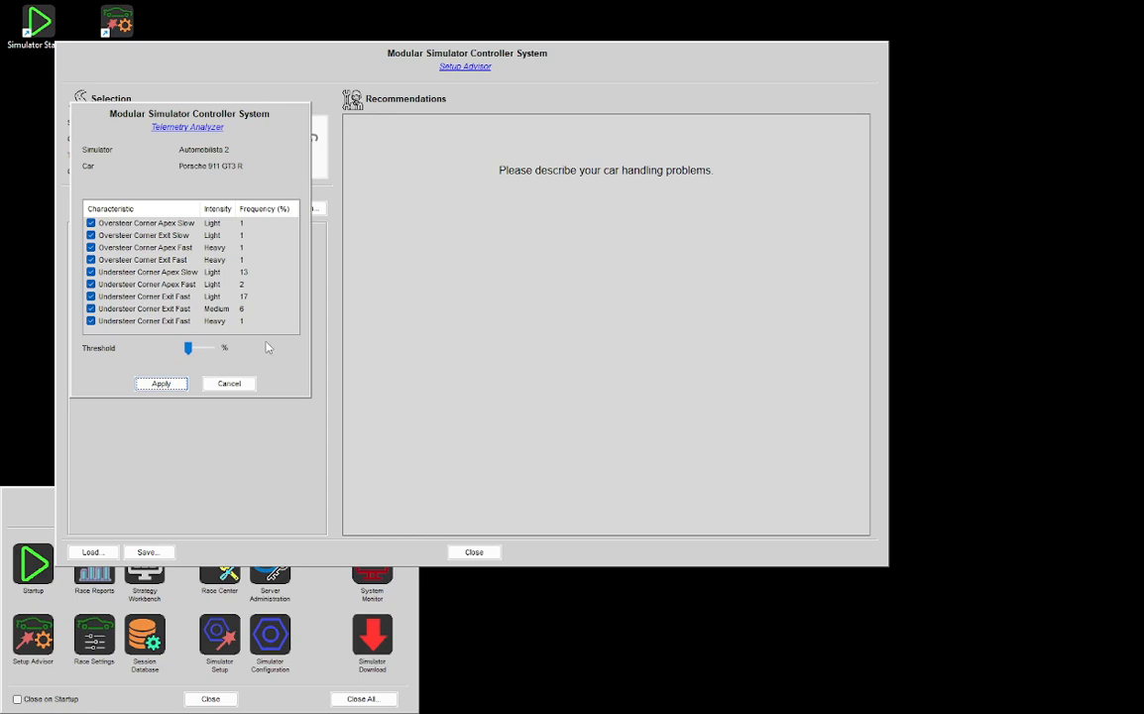
# Raise the frequency threshold until only slow-apex and fast-exit understeer issues remain, and apply them as handling problems.
pyautogui.click(90, 321)
pyautogui.click(90, 320)
pyautogui.click(91, 271)
pyautogui.click(188, 349)
pyautogui.moveTo(188, 351); pyautogui.dragTo(192, 351)
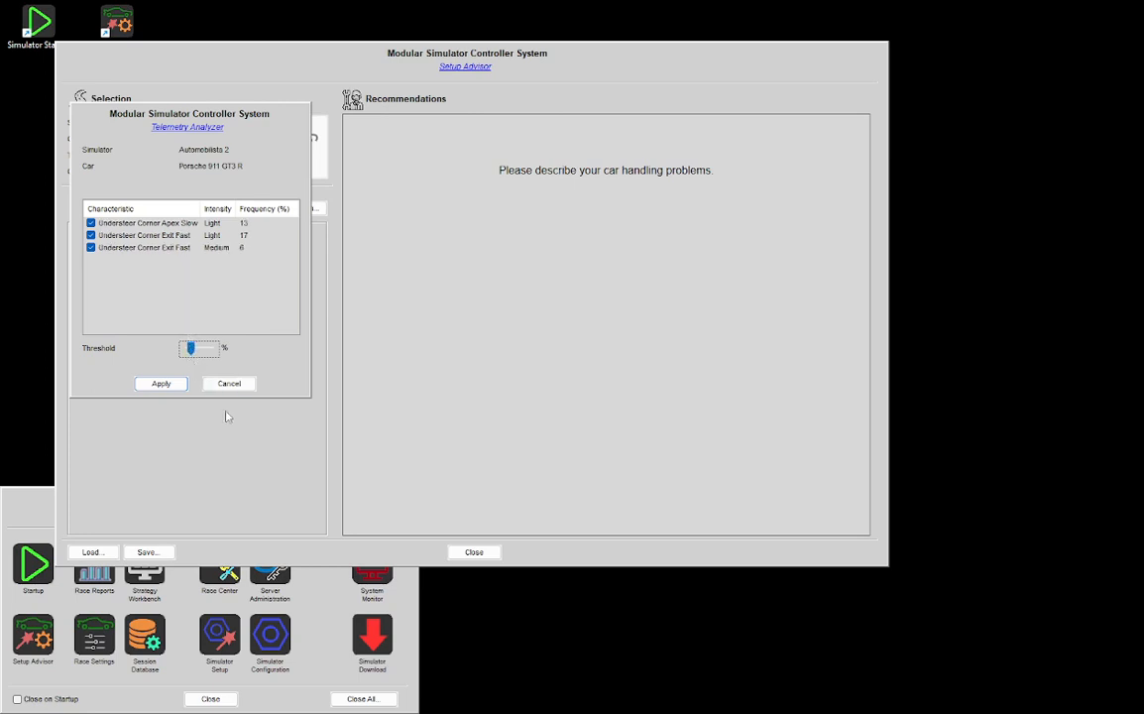
pyautogui.click(160, 383)
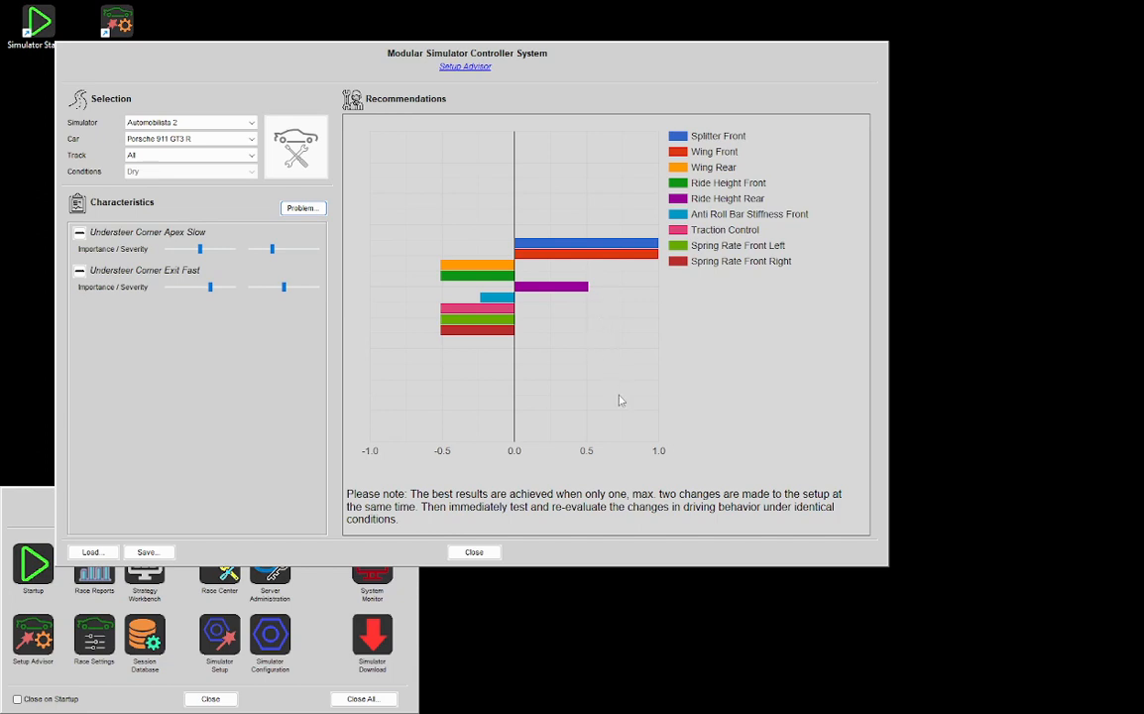
# Reopen the telemetry analyzer, review the steering lock, ratio and wheelbase fields, and close it without recording.
pyautogui.click(300, 210)
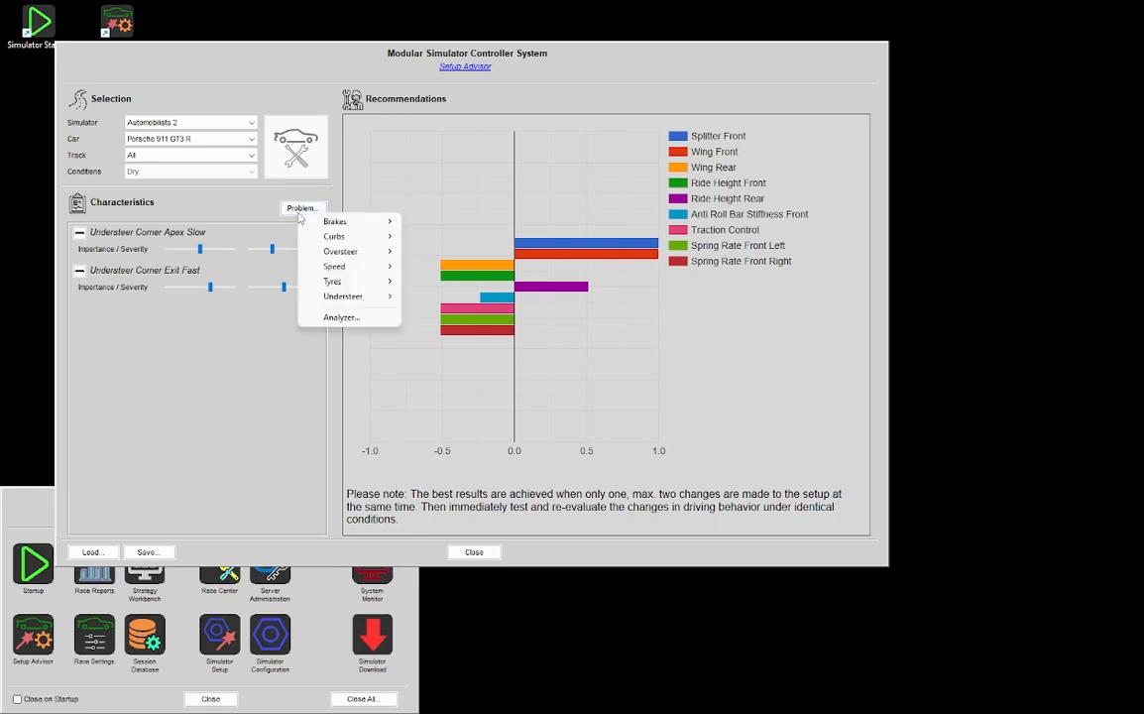
pyautogui.click(322, 318)
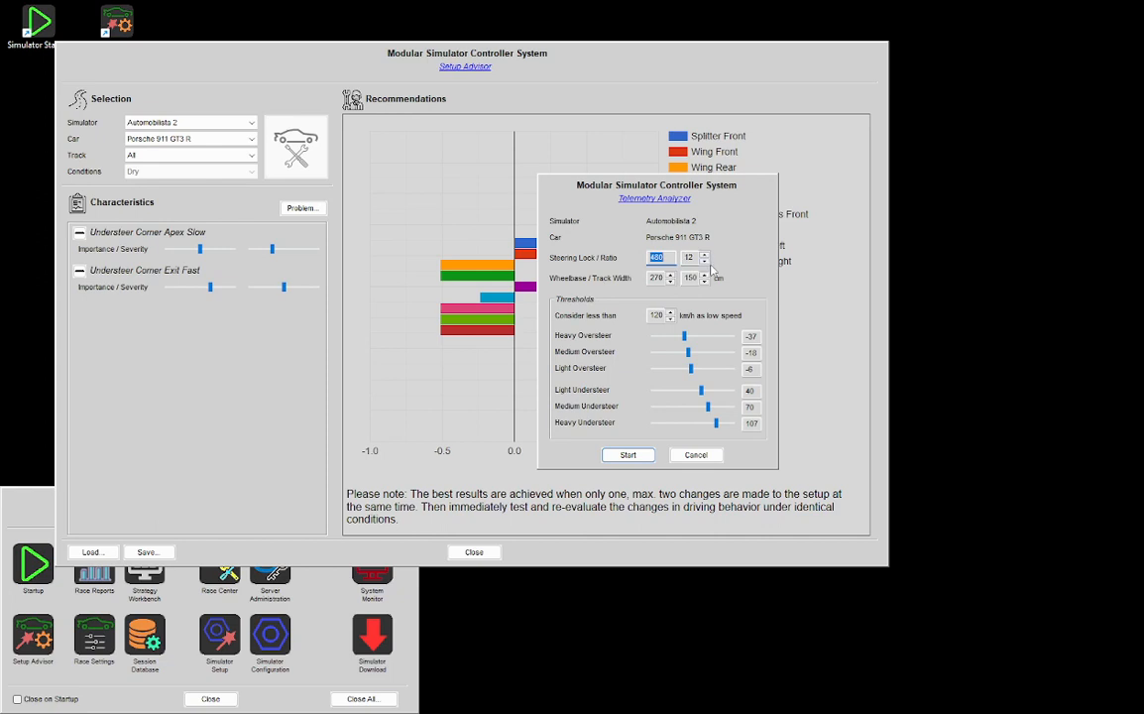
pyautogui.click(667, 257)
pyautogui.moveTo(667, 258); pyautogui.dragTo(645, 260)
pyautogui.doubleClick(684, 256)
pyautogui.doubleClick(664, 279)
pyautogui.click(695, 454)
# Examine the available understeer and oversteer problem categories for the corner phases without adding any.
pyautogui.click(302, 207)
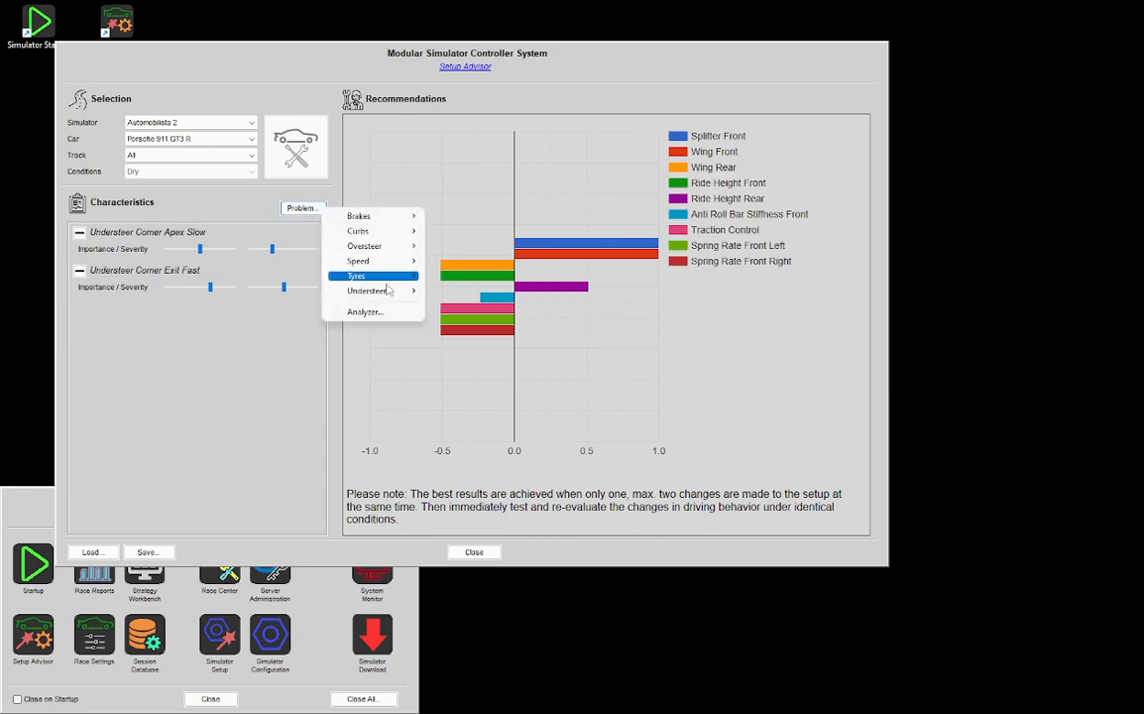
pyautogui.moveTo(389, 294)
pyautogui.moveTo(503, 307)
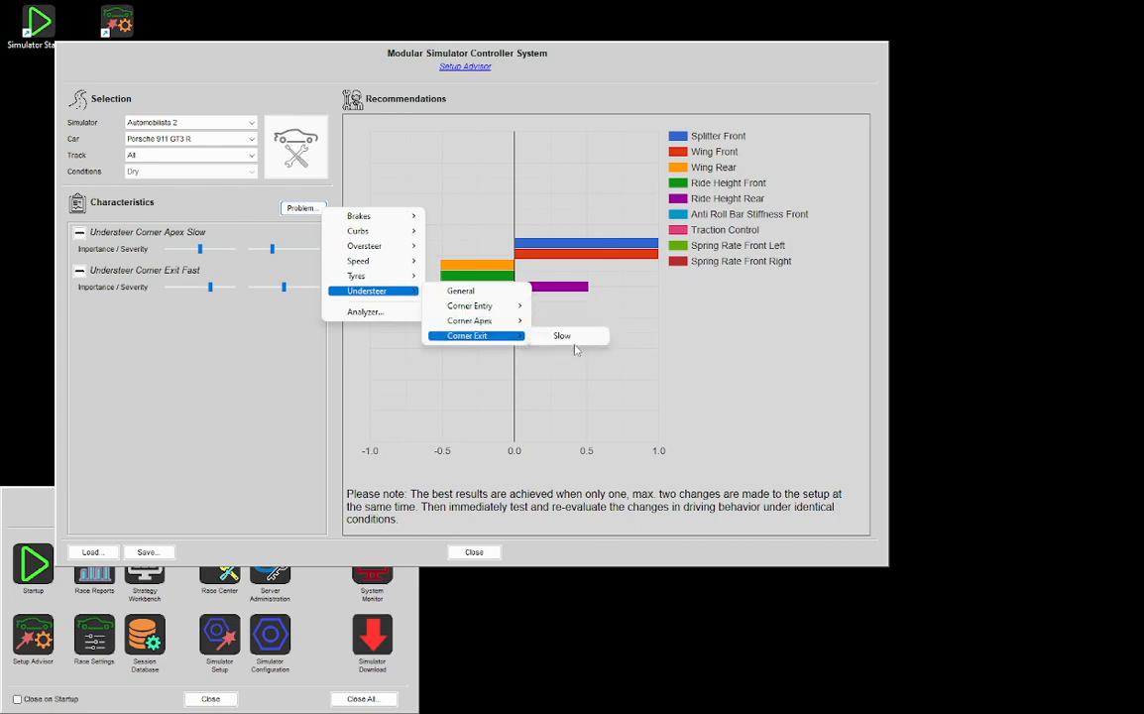
pyautogui.moveTo(406, 260)
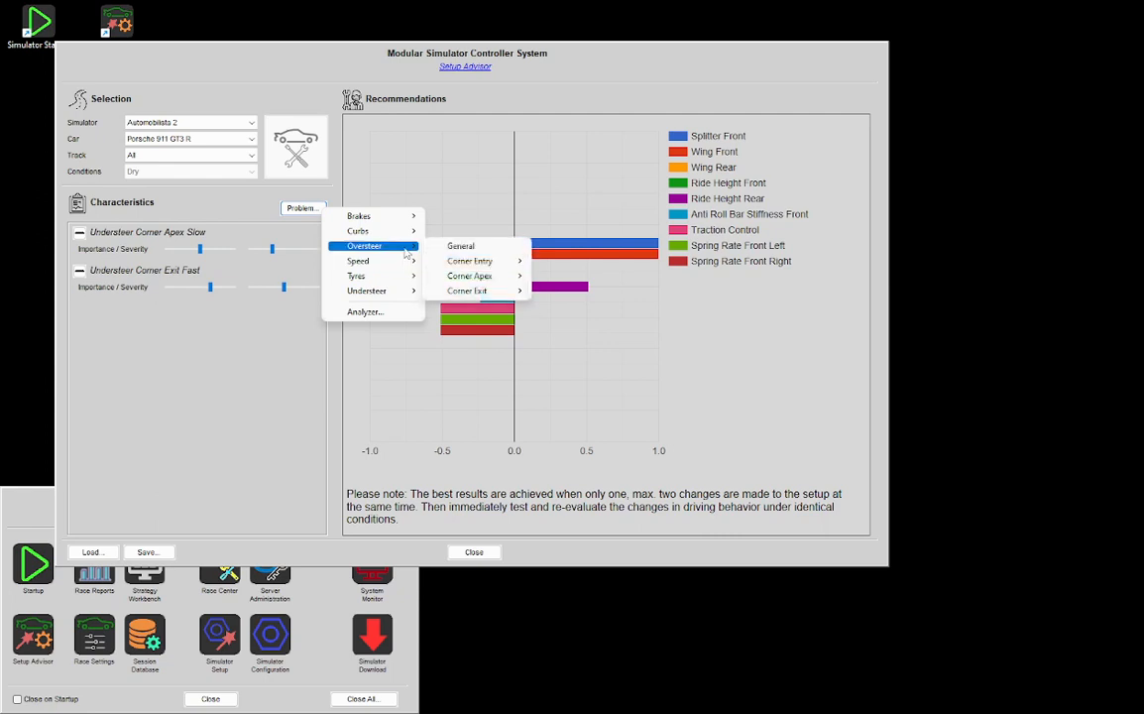
pyautogui.moveTo(496, 280)
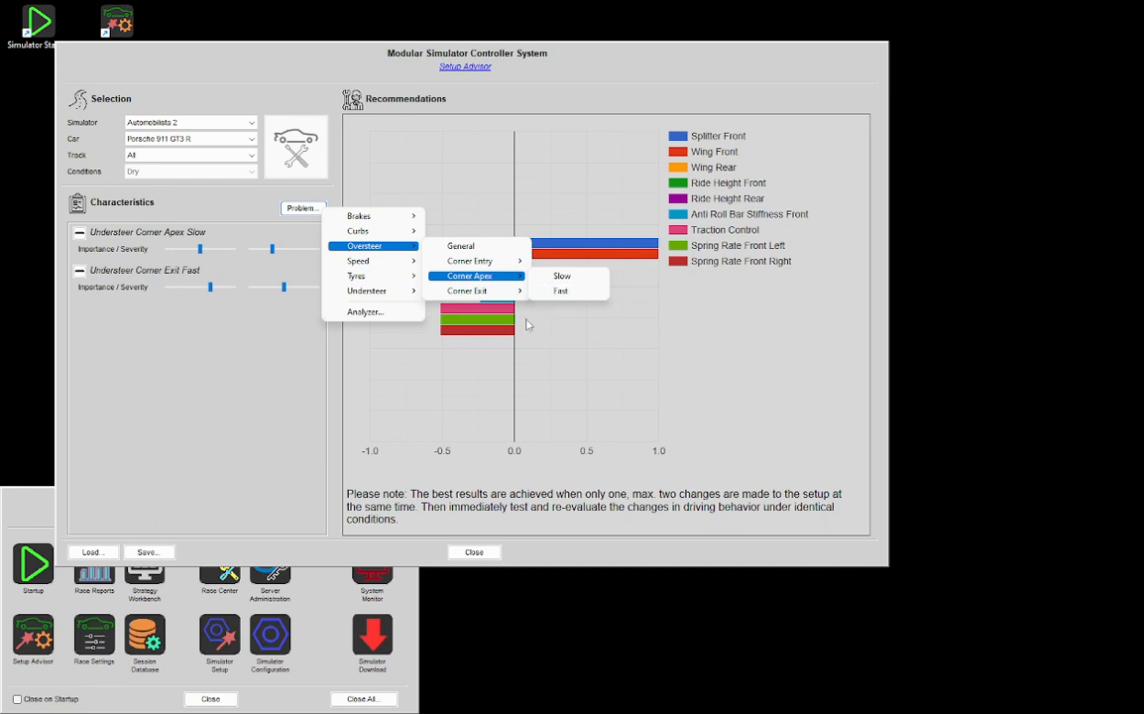
pyautogui.click(274, 370)
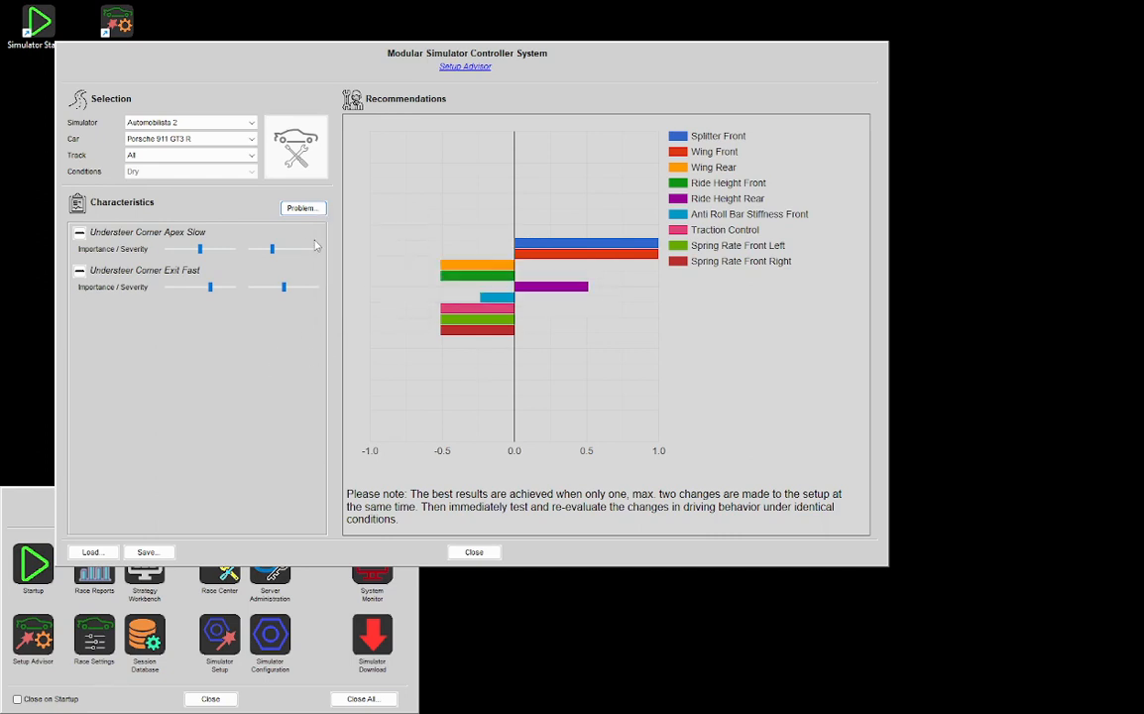
# In the telemetry analyzer, set all three oversteer thresholds to -180 and all three understeer thresholds to 180.
pyautogui.click(296, 208)
pyautogui.click(355, 315)
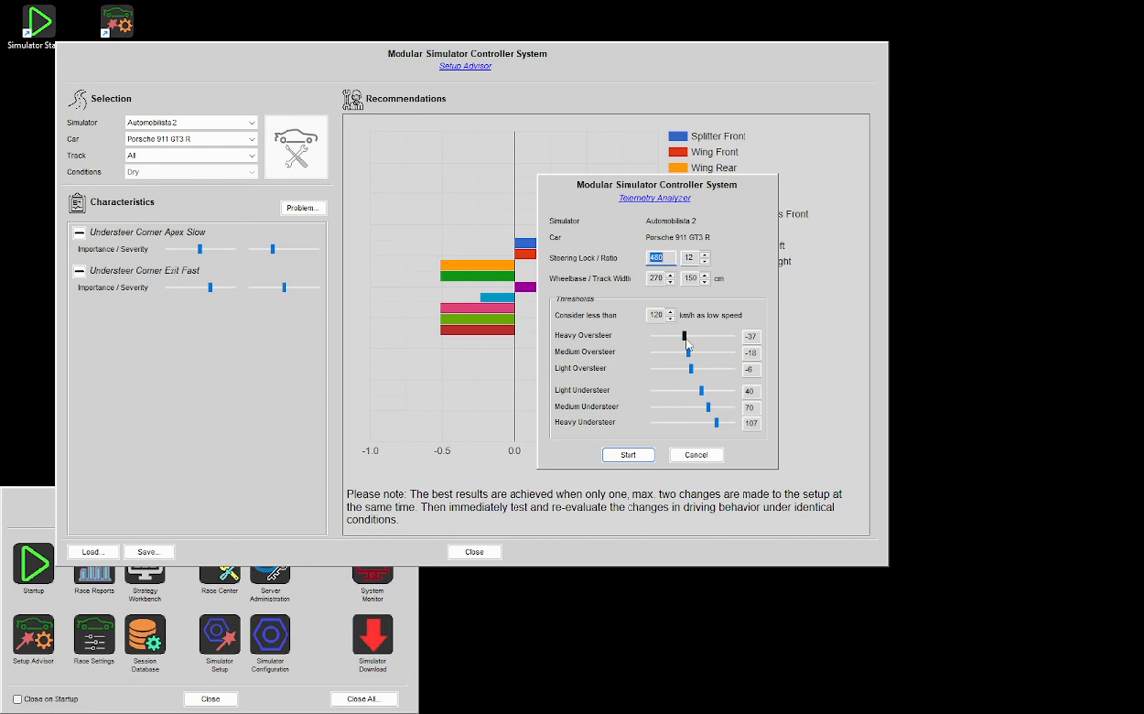
pyautogui.moveTo(686, 339); pyautogui.dragTo(652, 337)
pyautogui.moveTo(689, 355); pyautogui.dragTo(737, 424)
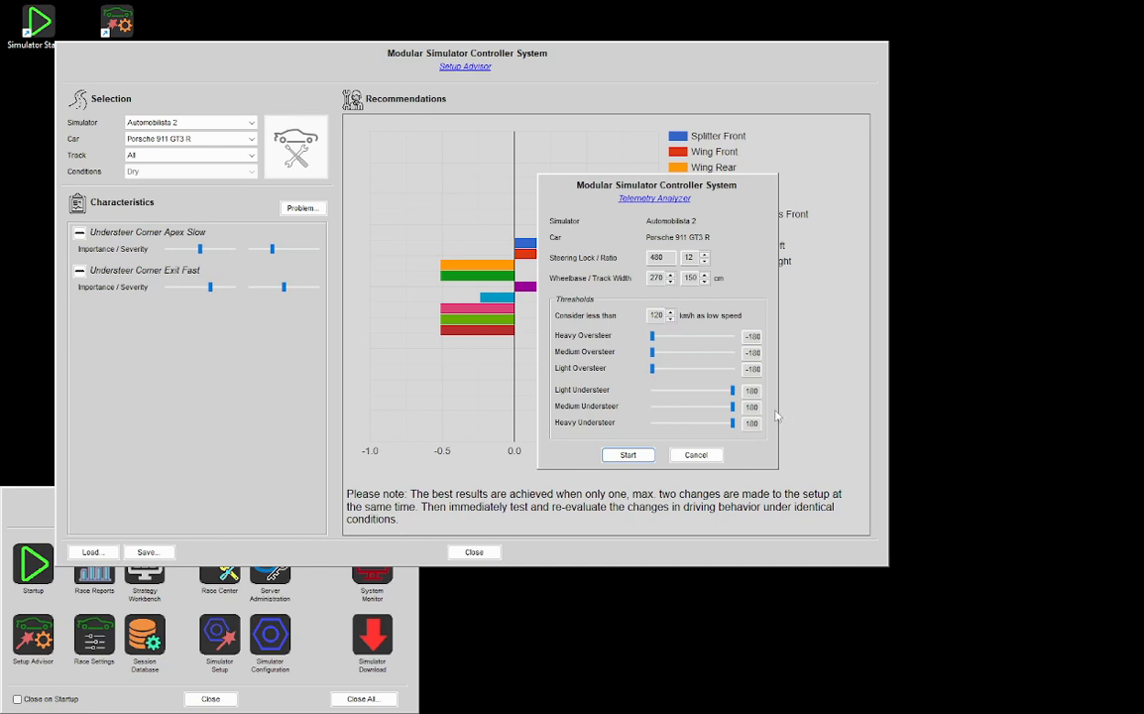
# Set the heavy, medium and light oversteer thresholds to -52, -52, -31 and light, medium, heavy understeer to 58, 67, 85, then cancel.
pyautogui.moveTo(652, 339); pyautogui.dragTo(703, 426)
pyautogui.moveTo(733, 424); pyautogui.dragTo(703, 423)
pyautogui.moveTo(681, 336); pyautogui.dragTo(686, 376)
pyautogui.moveTo(703, 424); pyautogui.dragTo(700, 424)
pyautogui.moveTo(673, 343); pyautogui.dragTo(682, 353)
pyautogui.moveTo(698, 389); pyautogui.dragTo(710, 423)
pyautogui.moveTo(682, 353); pyautogui.dragTo(681, 358)
pyautogui.moveTo(548, 193); pyautogui.dragTo(686, 282)
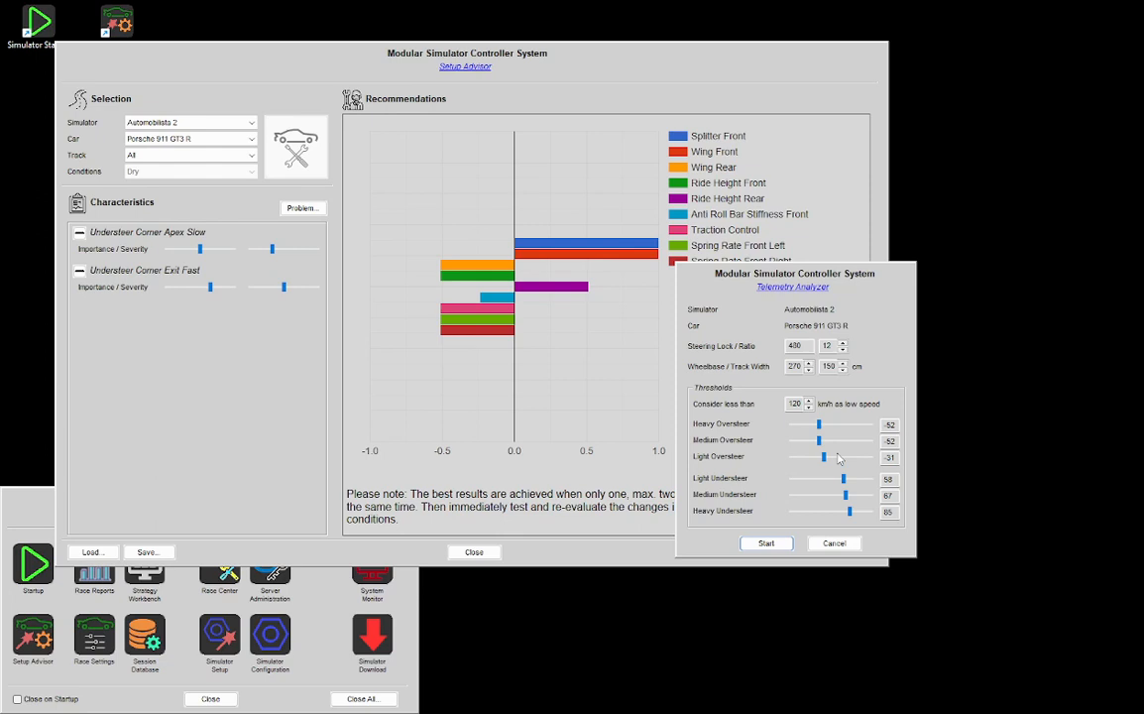
pyautogui.click(817, 543)
pyautogui.click(858, 547)
# Select Assetto Corsa Competizione as the simulator, McLaren 720s GT3 as the car and Brands Hatch Circuit as the track.
pyautogui.click(251, 121)
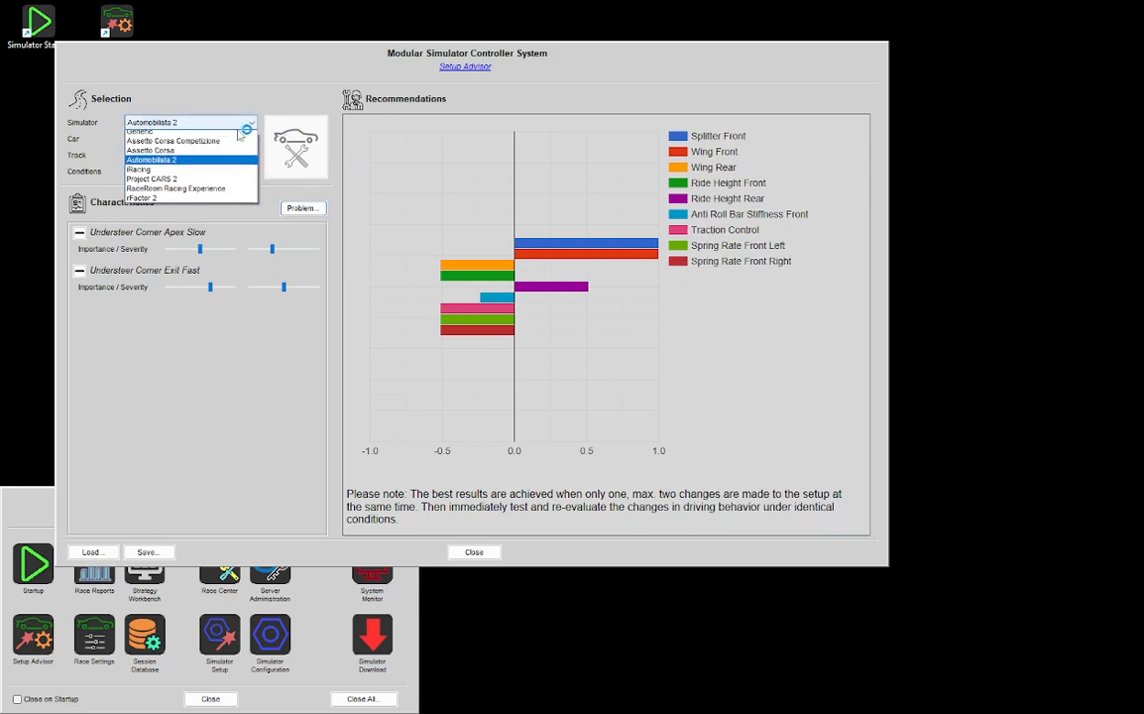
pyautogui.click(228, 147)
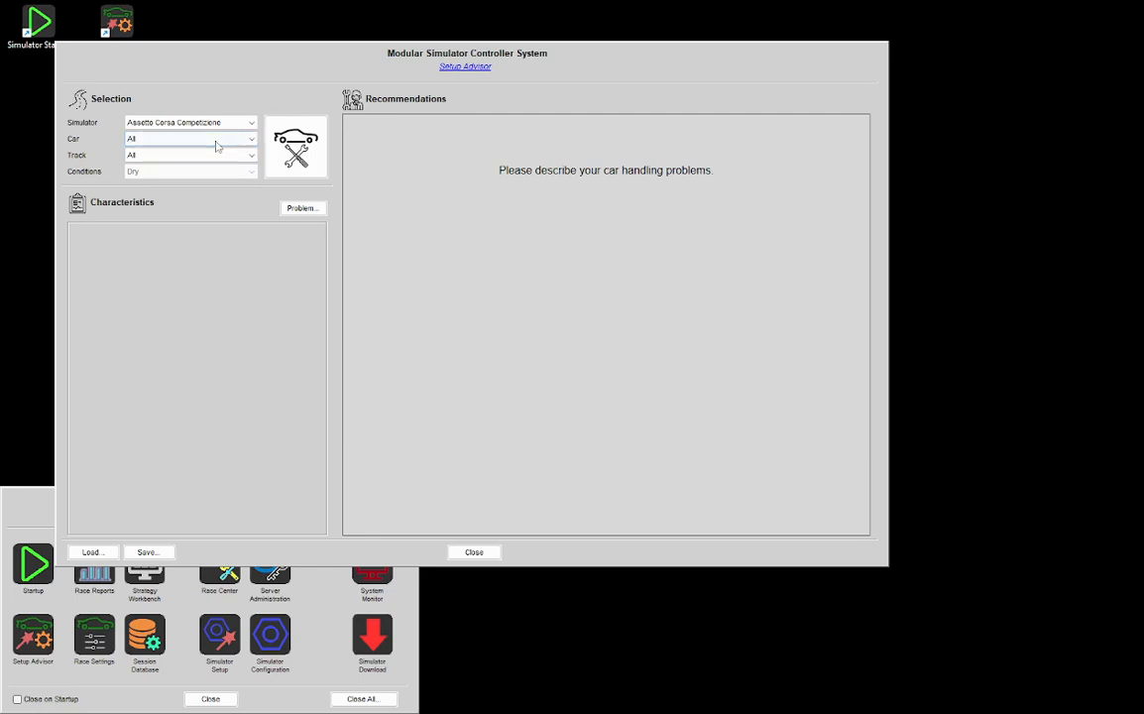
pyautogui.click(217, 146)
pyautogui.scroll(-4, 248, 357)
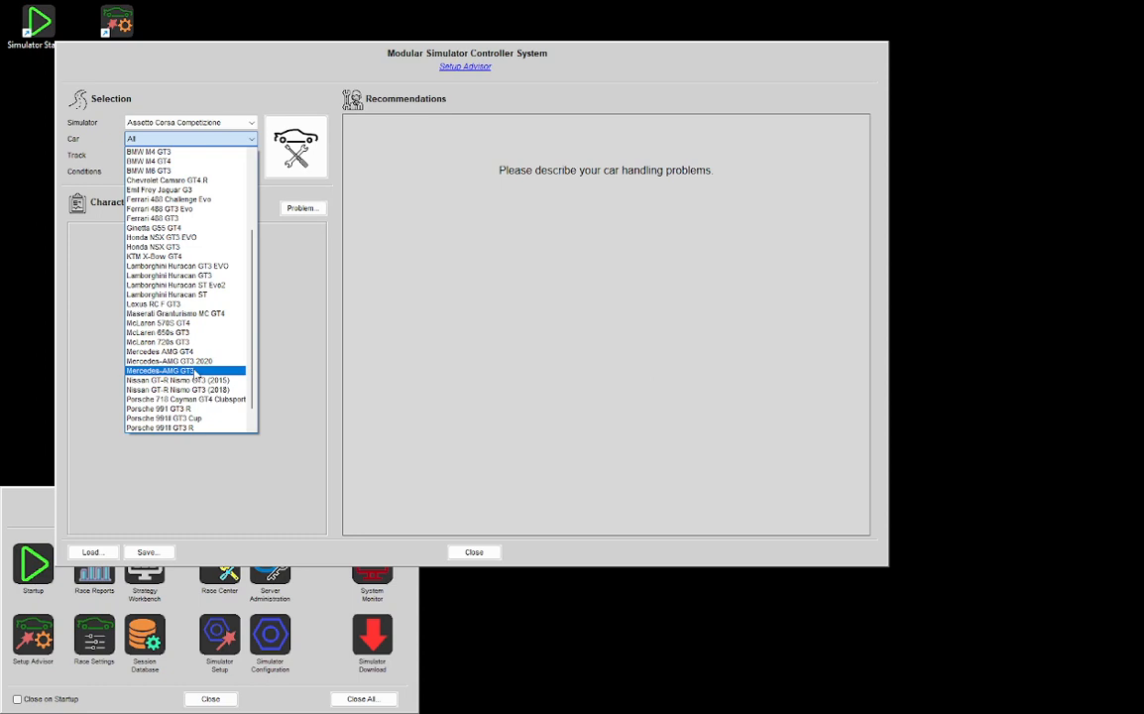
pyautogui.click(200, 343)
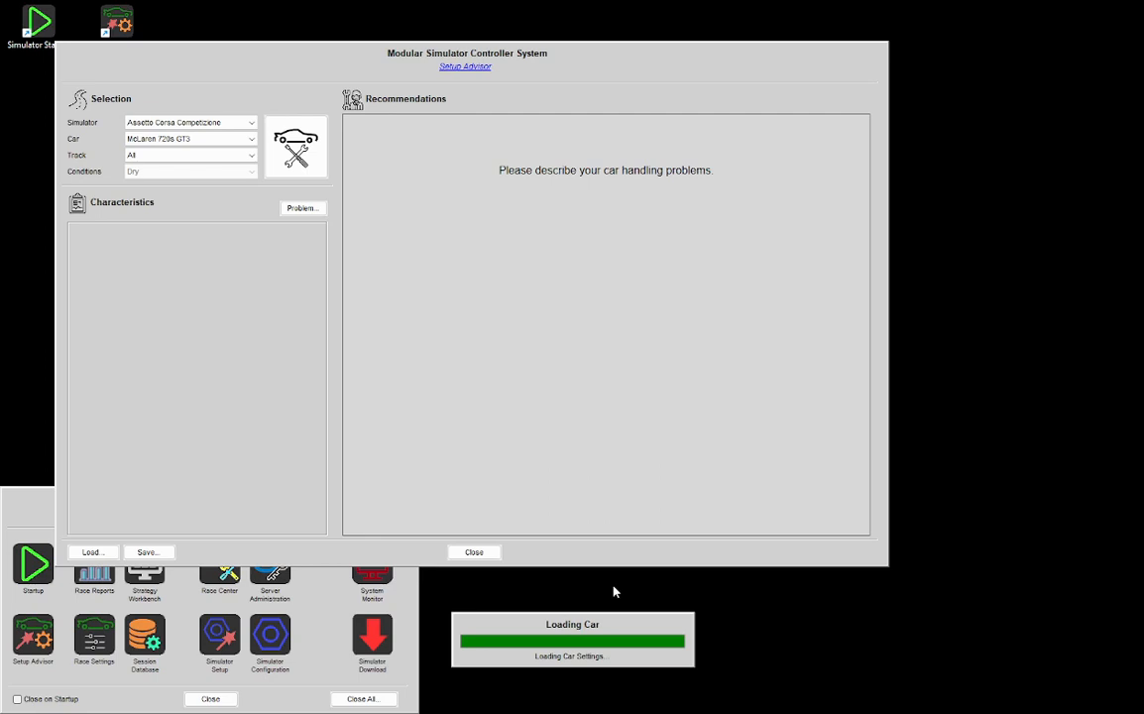
pyautogui.click(209, 155)
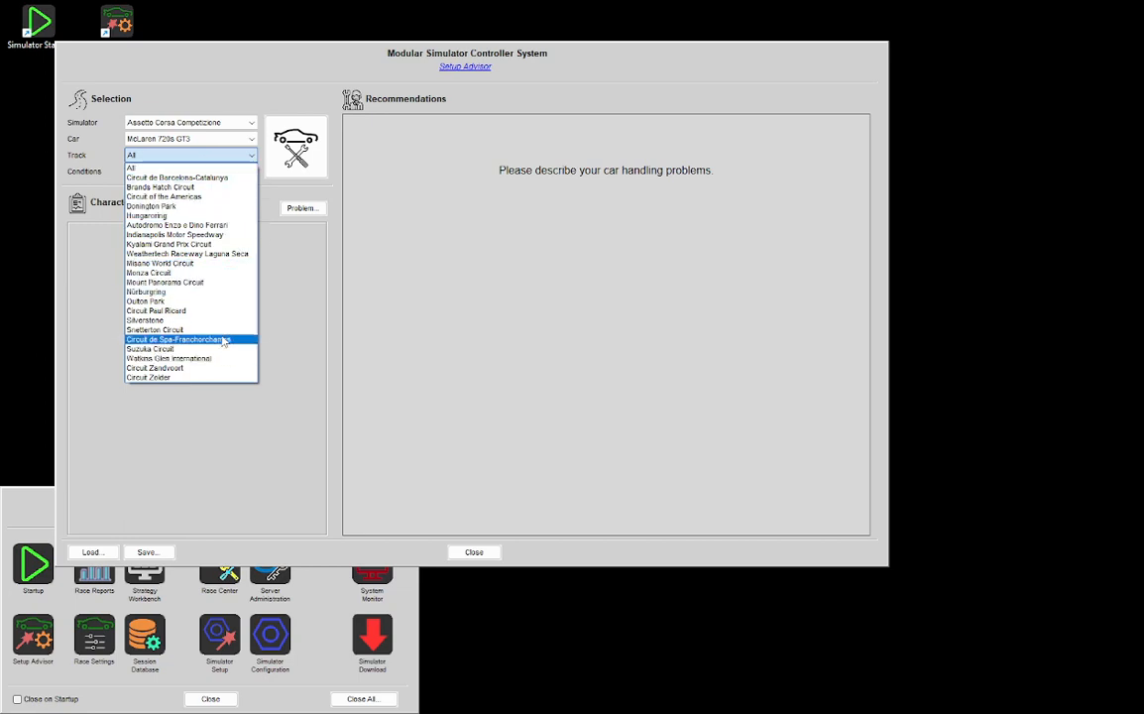
pyautogui.click(194, 191)
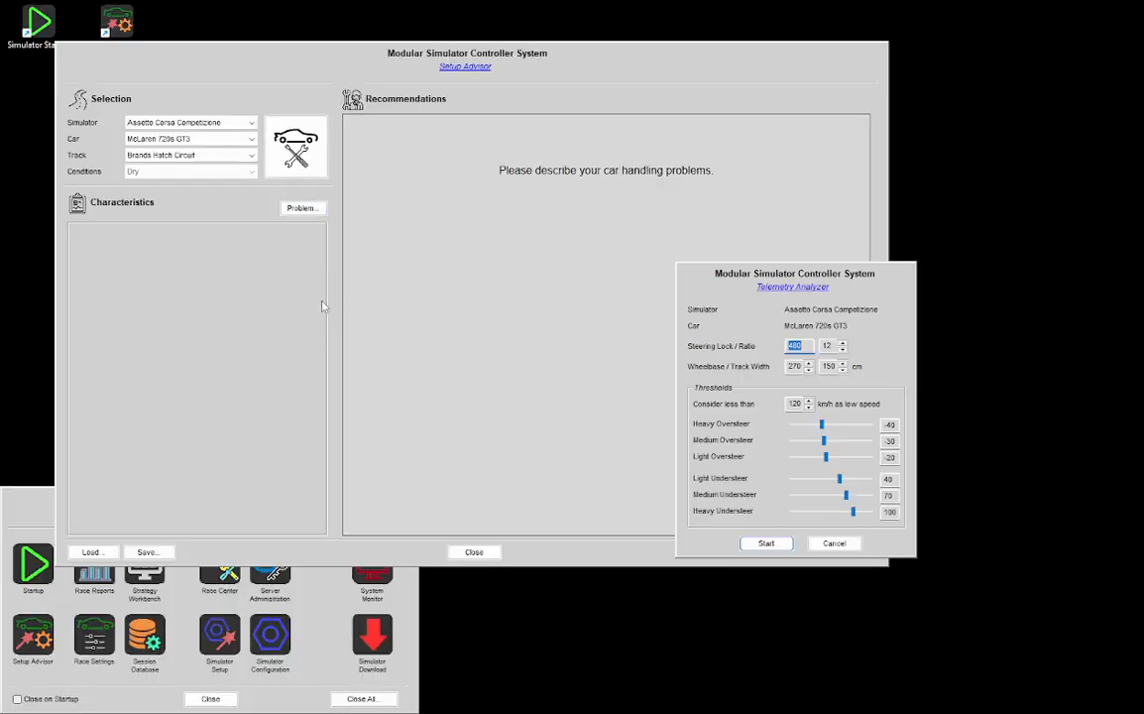
# Record McLaren 720s GT3 telemetry with the analyzer and stop it after the laps.
pyautogui.click(751, 545)
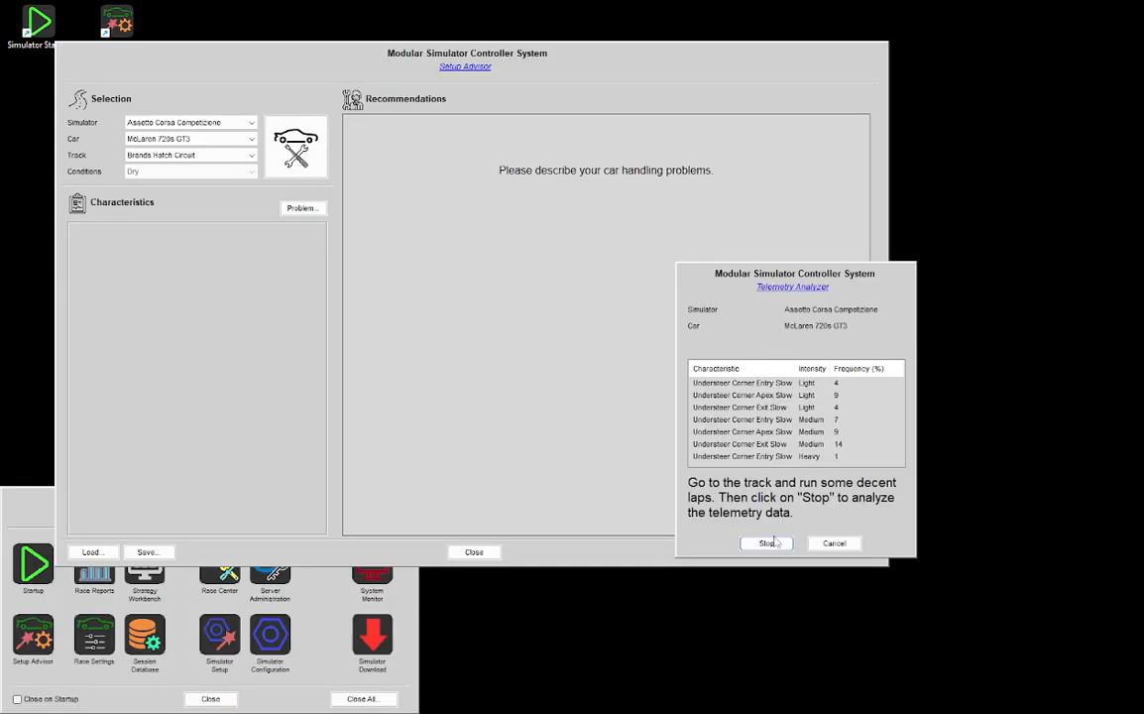
pyautogui.click(770, 543)
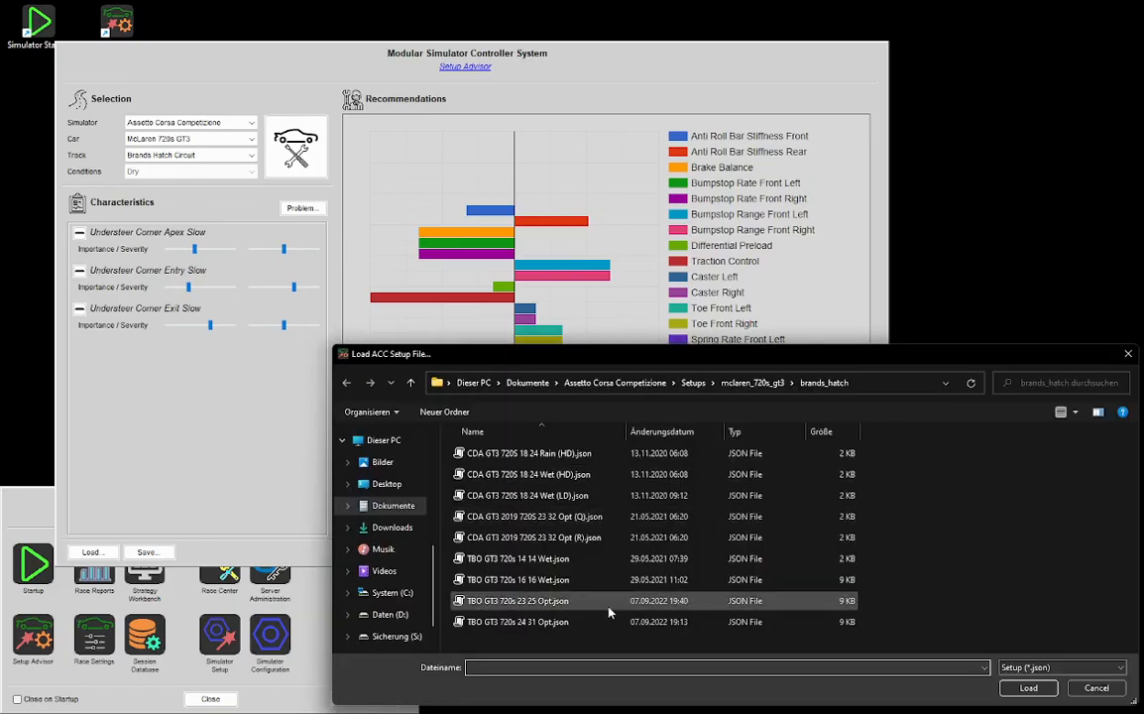
# Load the setup TBO GT3 720s 23 25 Opt.json, reduce the adjustment percentage, apply the recommended changes, and review the settings.
pyautogui.doubleClick(577, 602)
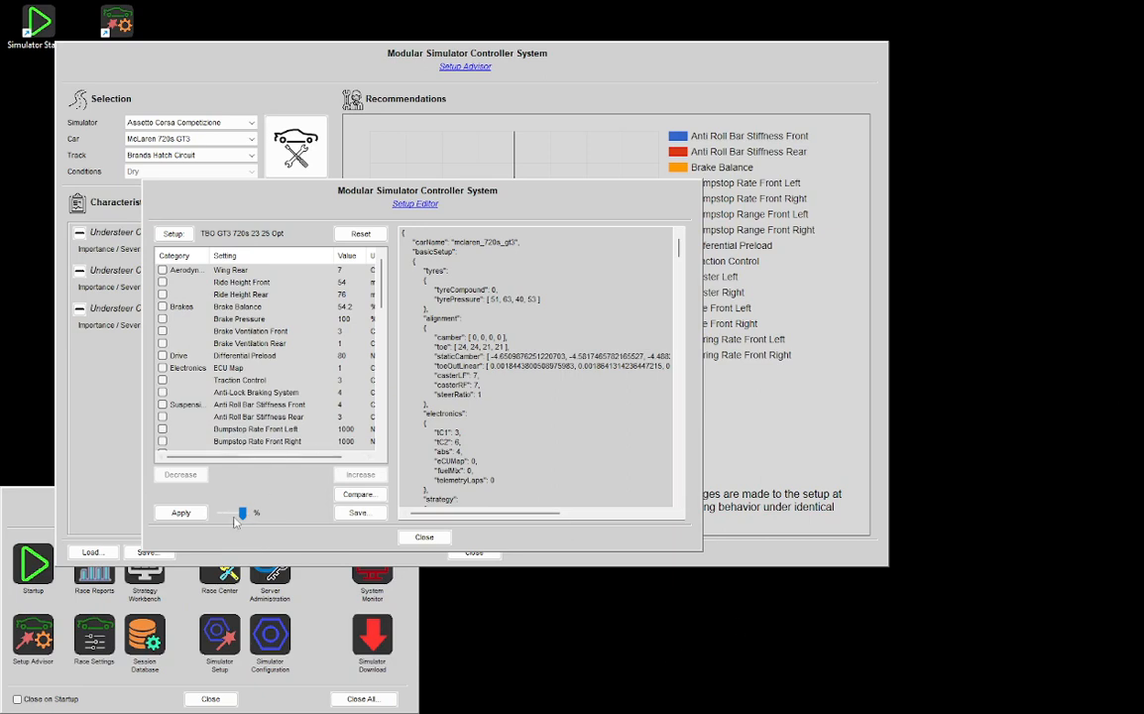
pyautogui.moveTo(243, 515); pyautogui.dragTo(228, 515)
pyautogui.click(198, 514)
pyautogui.scroll(-10, 248, 396)
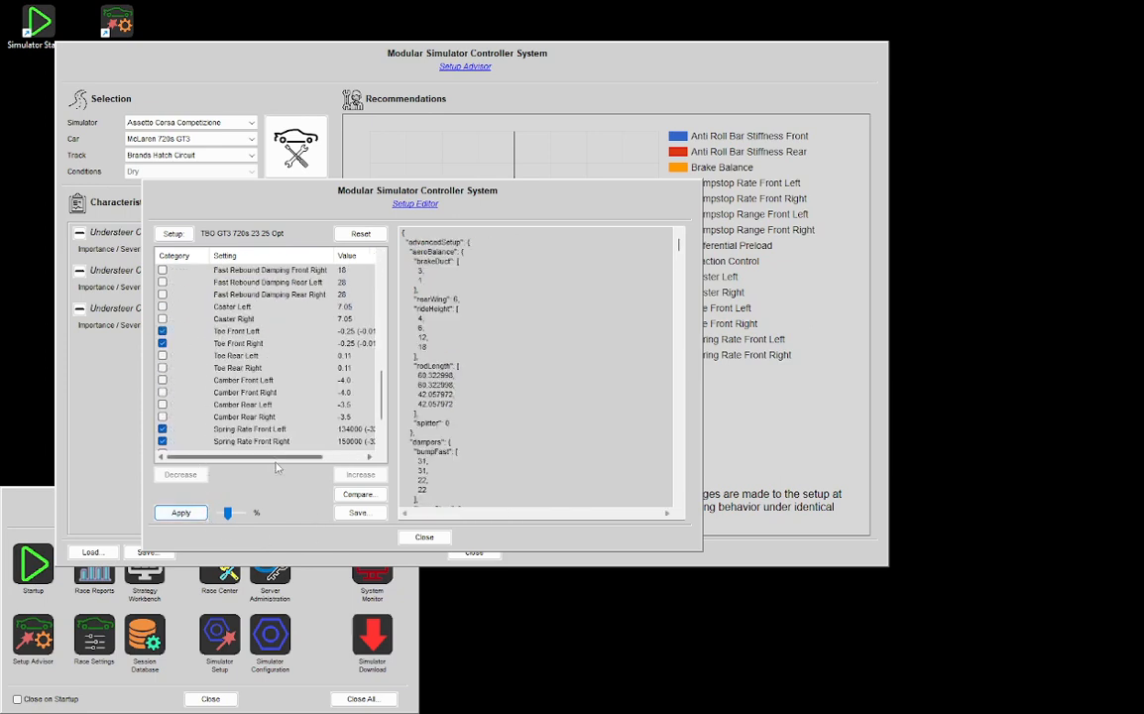
# Save the adjusted setup in the brands_hatch folder with an M added to the file name TBO GT3 720s 23 25 Opt.json, then close the Setup Editor.
pyautogui.moveTo(272, 461)
pyautogui.mouseDown()
pyautogui.moveTo(309, 461)
pyautogui.moveTo(256, 458)
pyautogui.mouseUp()
pyautogui.scroll(-2, 257, 319)
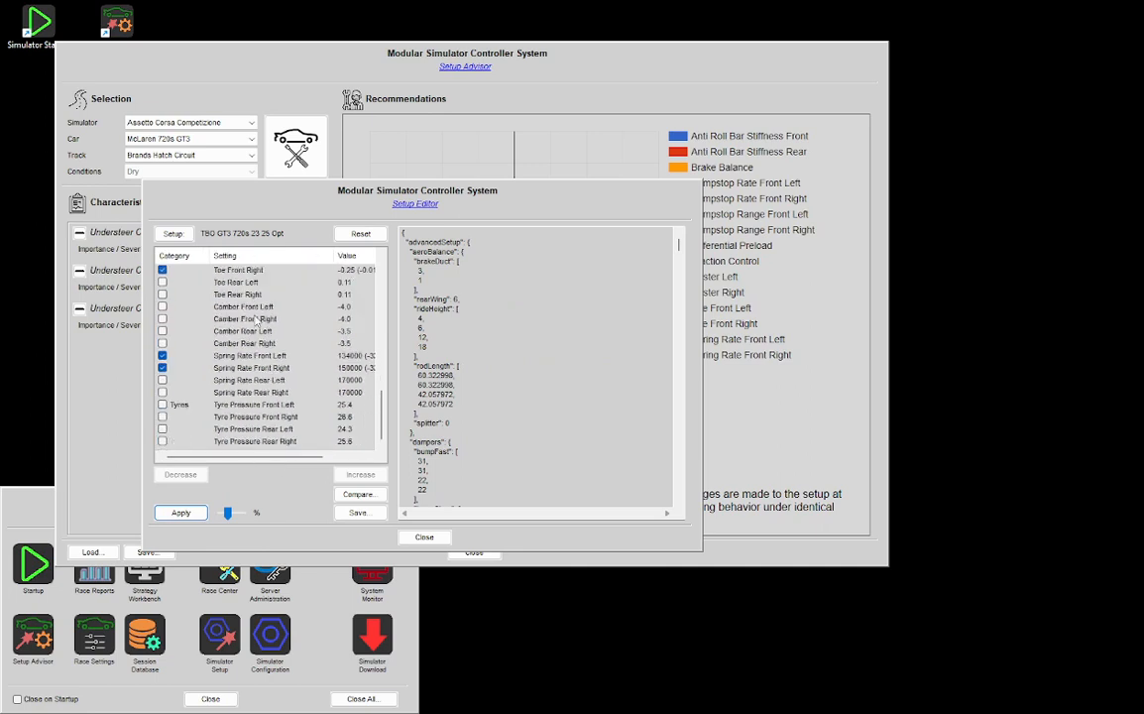
pyautogui.scroll(10, 256, 320)
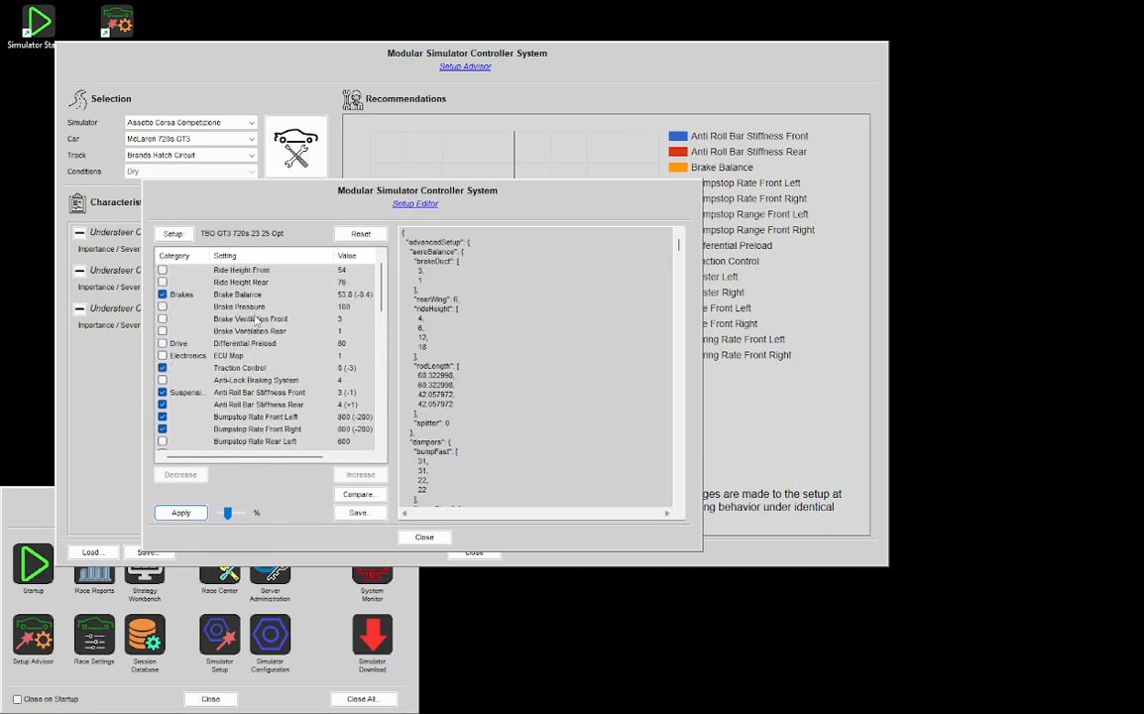
pyautogui.click(359, 511)
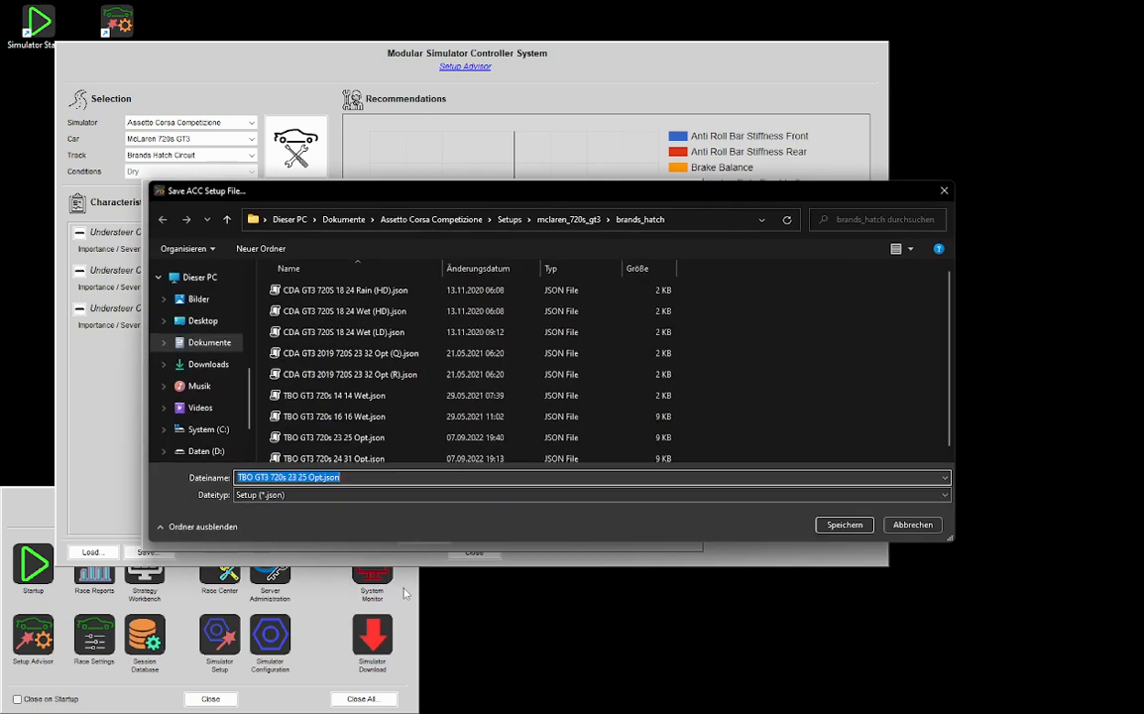
pyautogui.click(361, 477)
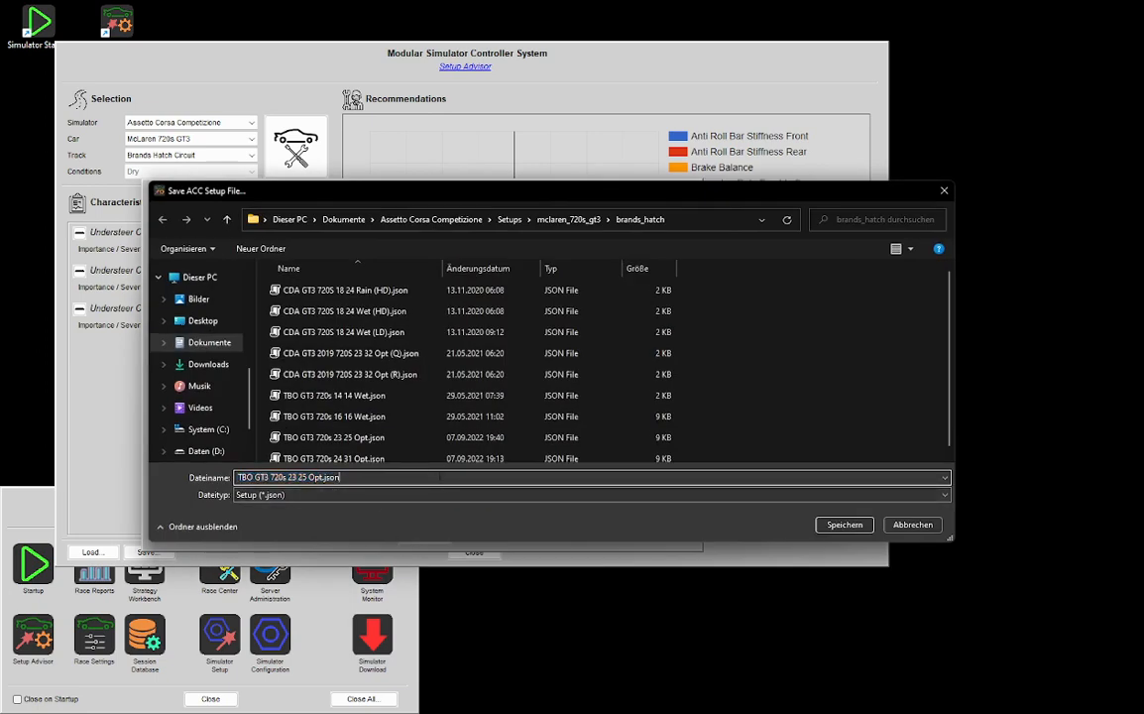
pyautogui.click(323, 477)
pyautogui.write('M')
pyautogui.press('Return')
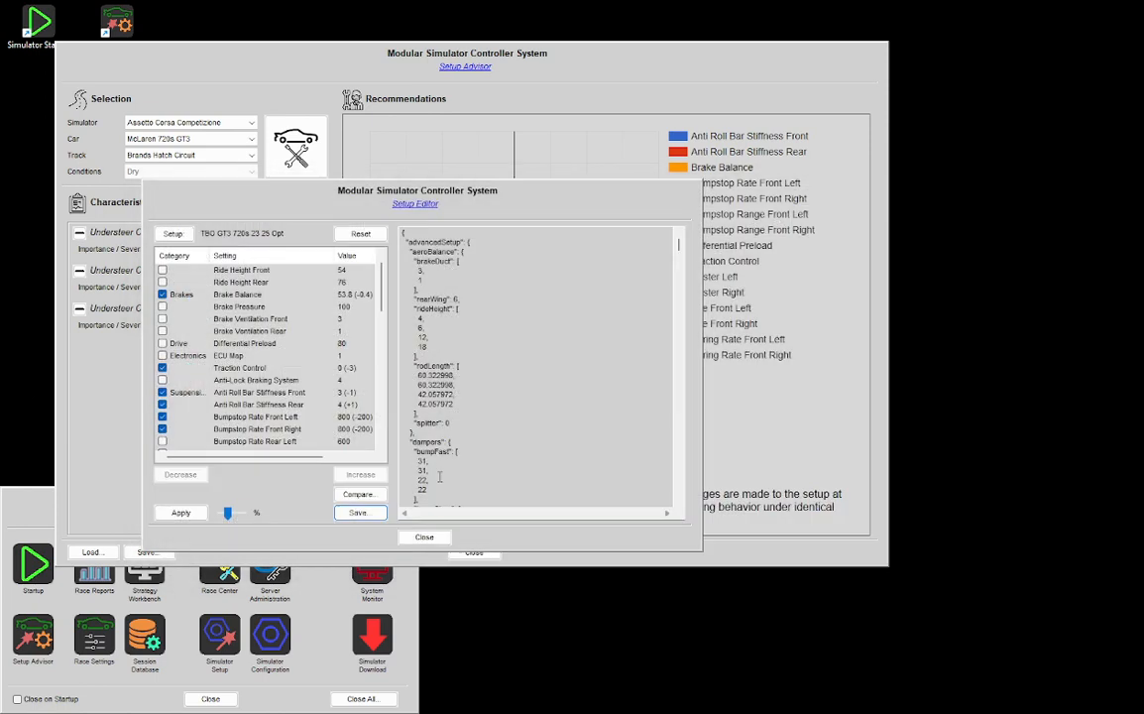
pyautogui.click(425, 539)
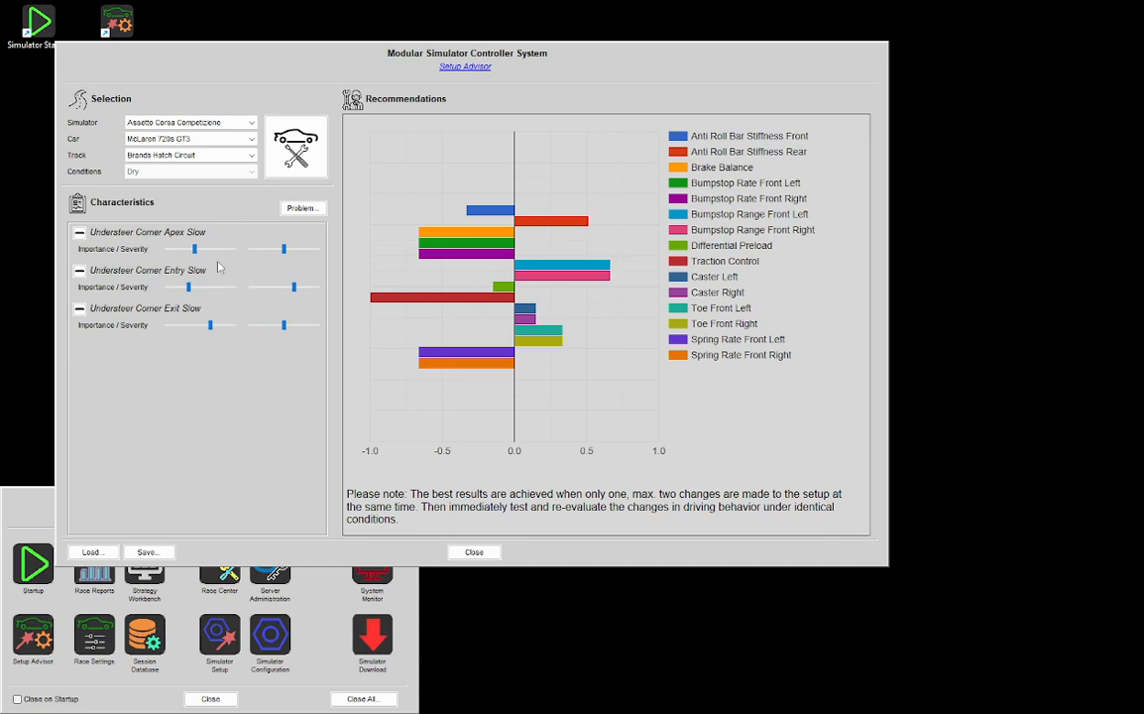
# Reopen the Setup Editor, increase the adjustment percentage, and move the editor window away from the characteristics and recommendations chart.
pyautogui.click(300, 209)
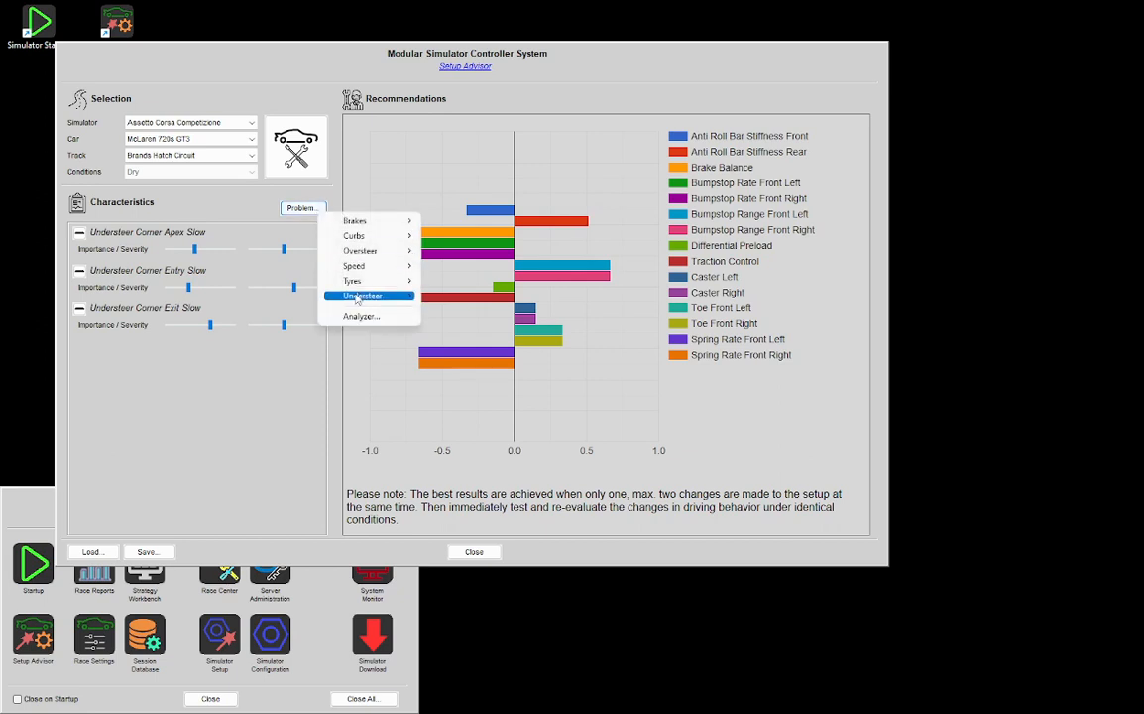
pyautogui.click(275, 192)
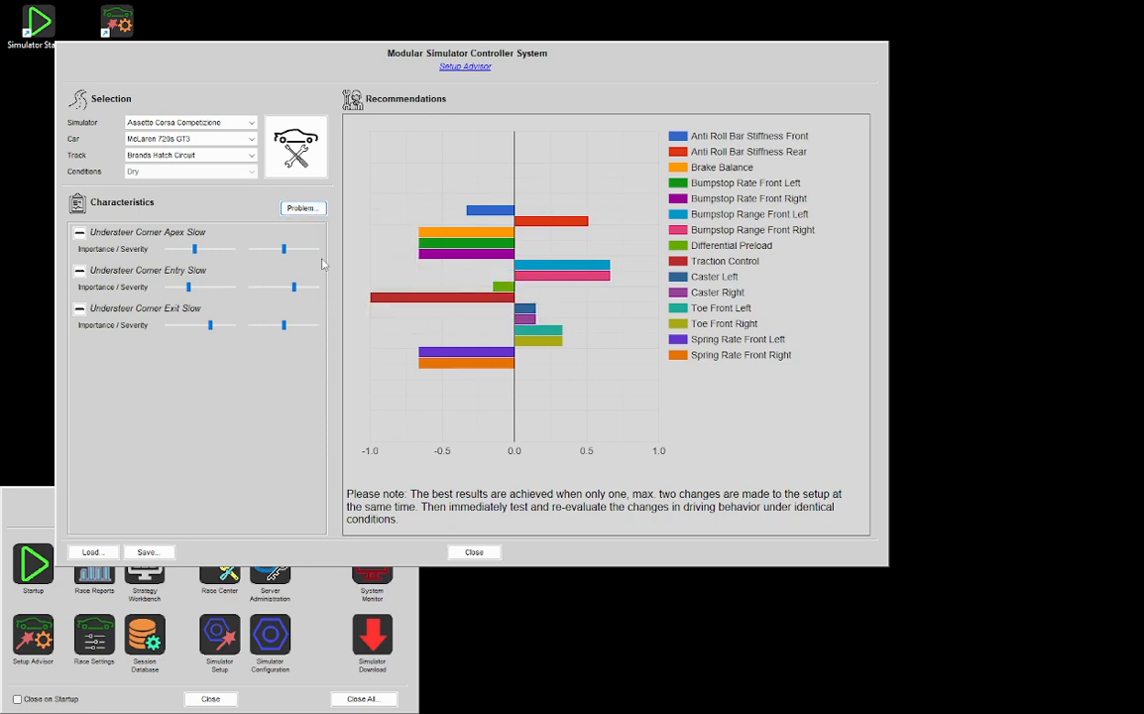
pyautogui.click(286, 170)
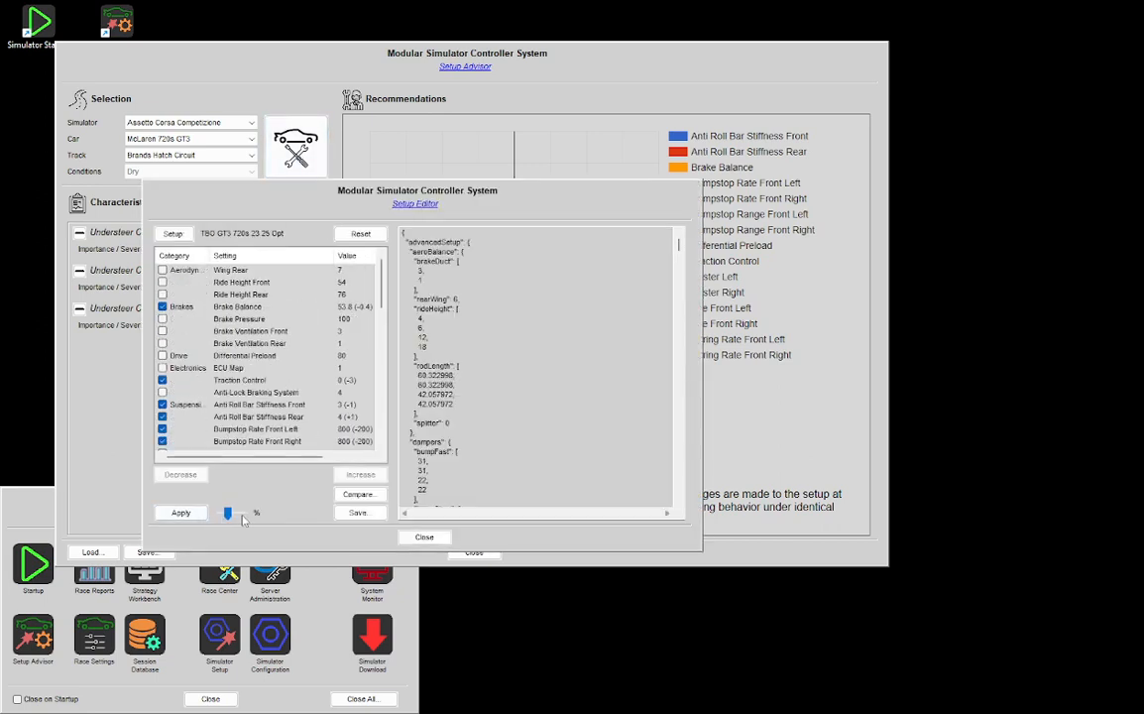
pyautogui.moveTo(228, 513); pyautogui.dragTo(263, 517)
pyautogui.scroll(-5, 175, 418)
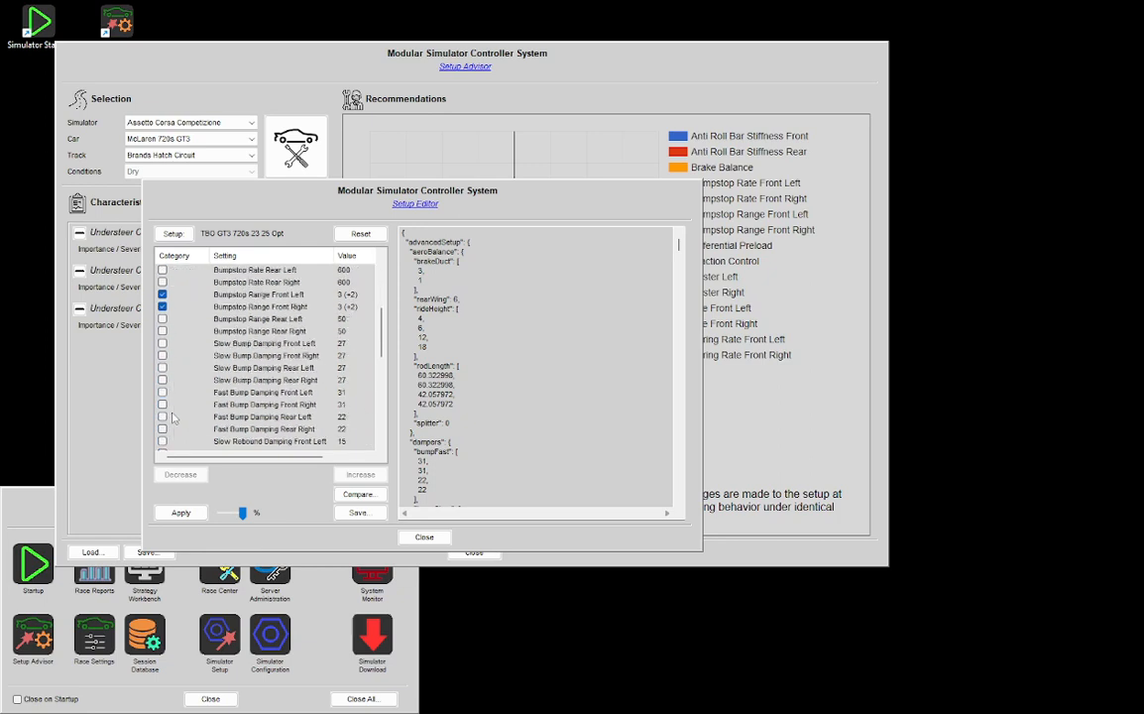
pyautogui.moveTo(459, 196); pyautogui.dragTo(910, 347)
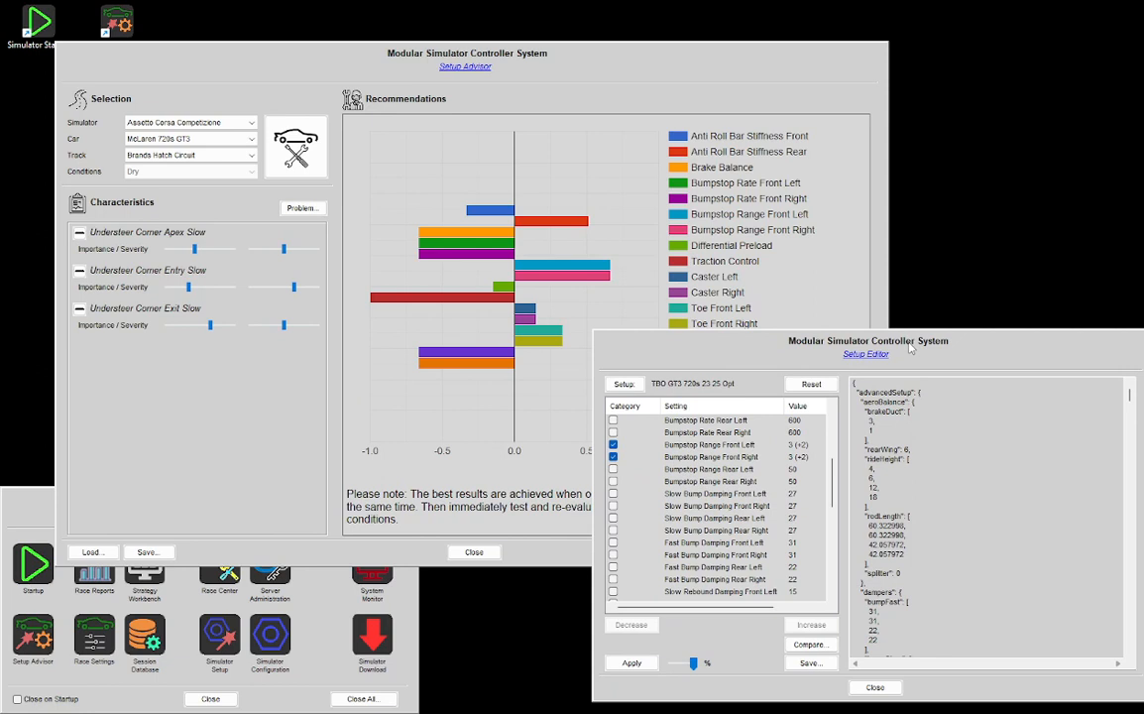
pyautogui.moveTo(910, 347); pyautogui.dragTo(897, 319)
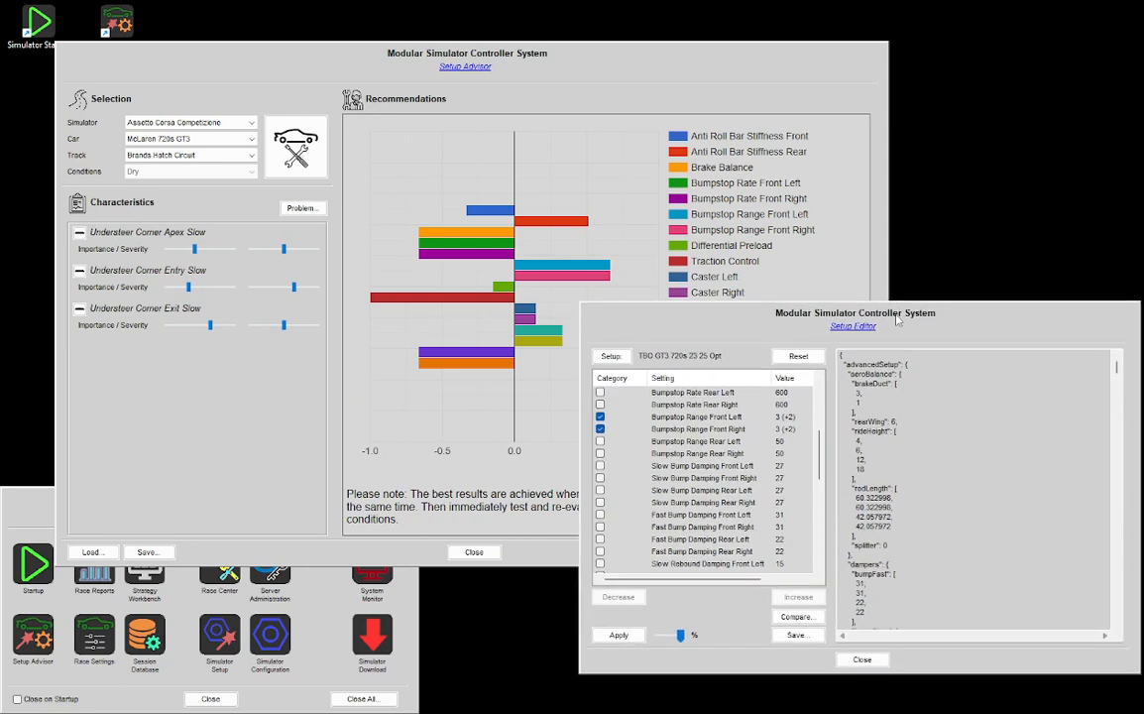